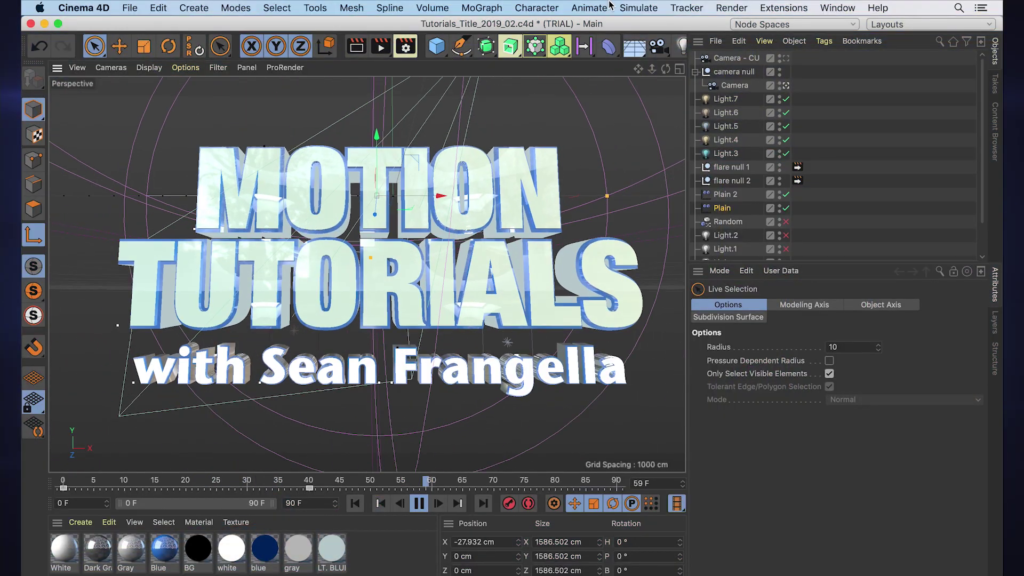
Scrub through the title animation and view the scene from outside to examine how the Plain effector's spherical falloff affects the letters.
{"action": "left_click", "coordinate": [636, 8]}
{"action": "mouse_move", "coordinate": [675, 113]}
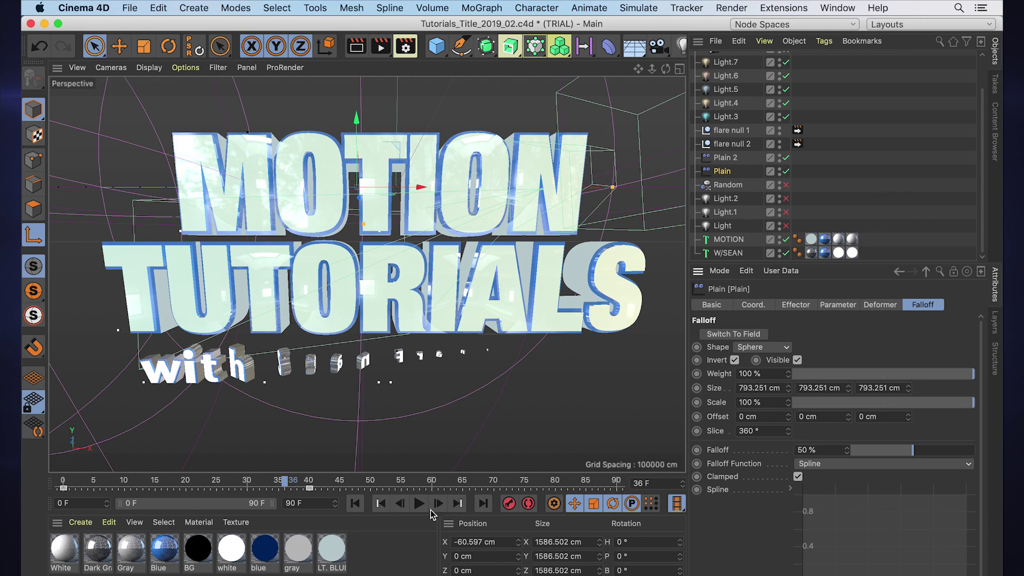
{"action": "mouse_move", "coordinate": [284, 483]}
{"action": "left_mouse_down"}
{"action": "mouse_move", "coordinate": [167, 483]}
{"action": "mouse_move", "coordinate": [286, 484]}
{"action": "left_mouse_up"}
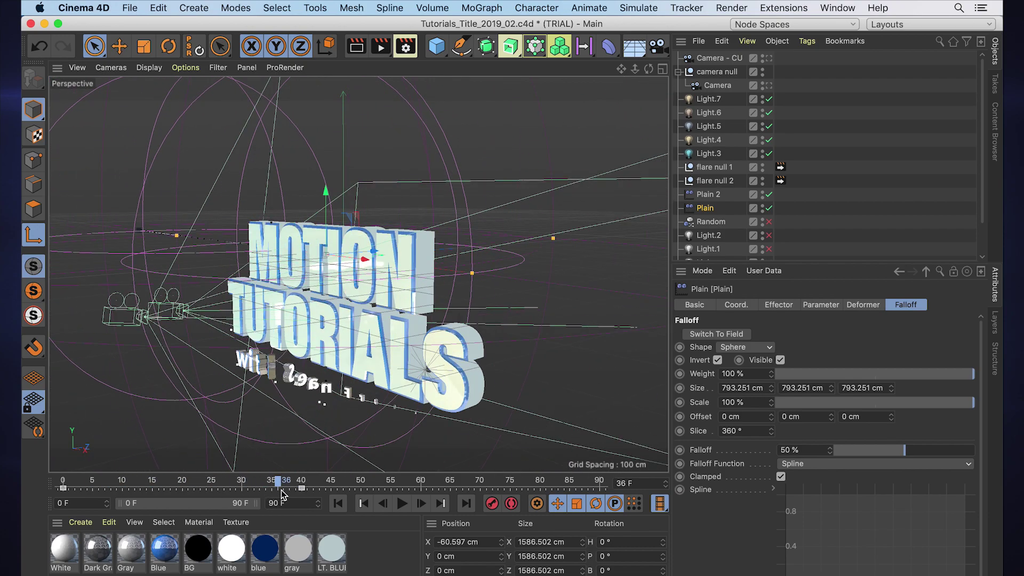
{"action": "left_click_drag", "start_coordinate": [281, 493], "coordinate": [193, 489]}
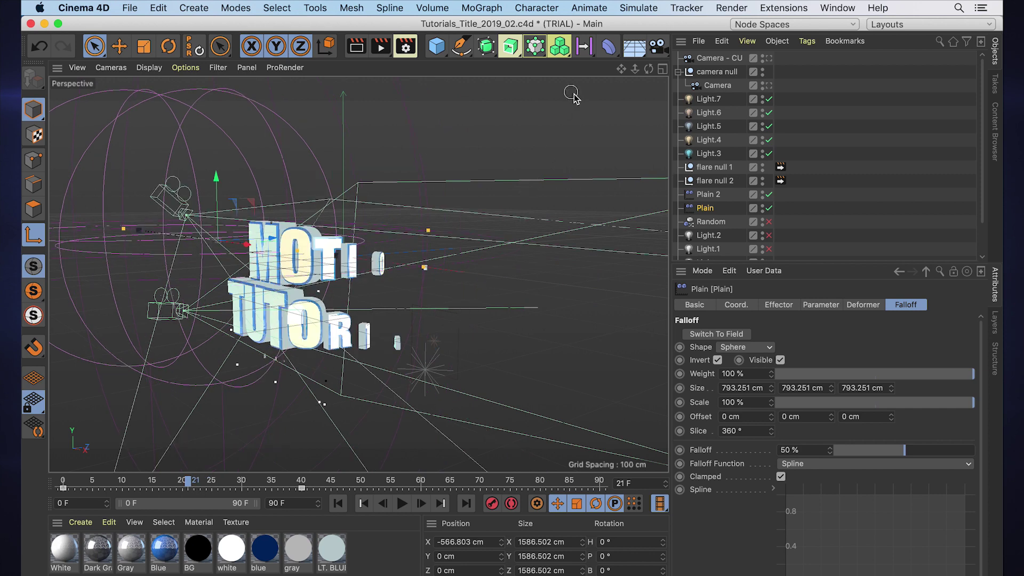
{"action": "left_click_drag", "start_coordinate": [621, 69], "coordinate": [670, 151]}
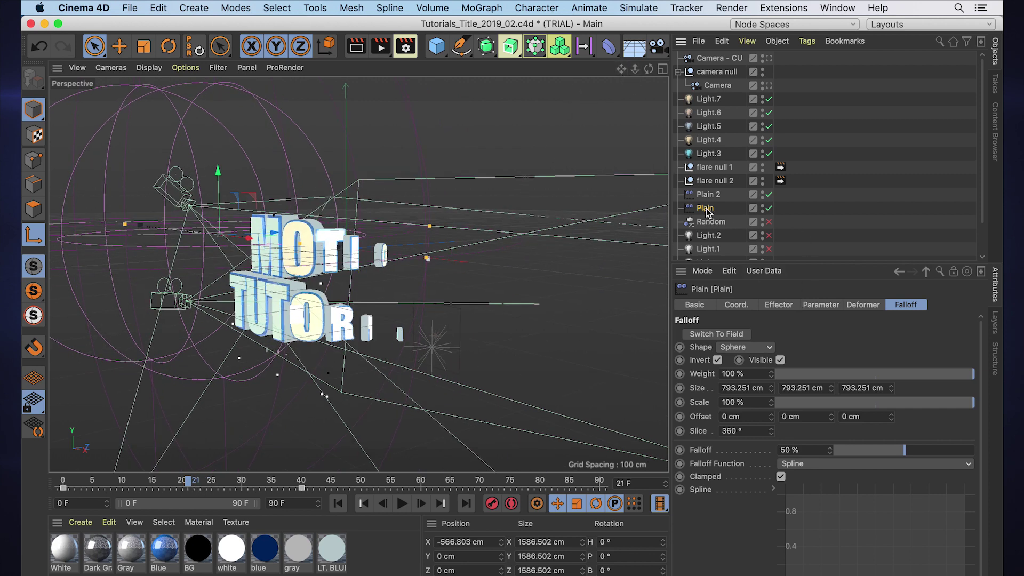
Switch the Plain effector's falloff to fields and add a Spherical Field to it.
{"action": "left_click", "coordinate": [735, 334]}
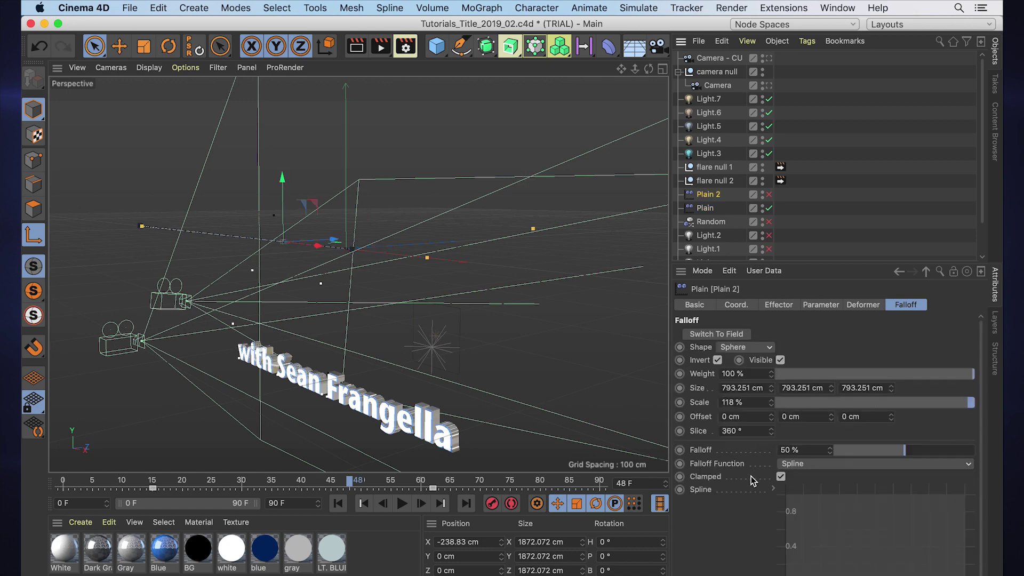
{"action": "left_click", "coordinate": [745, 347]}
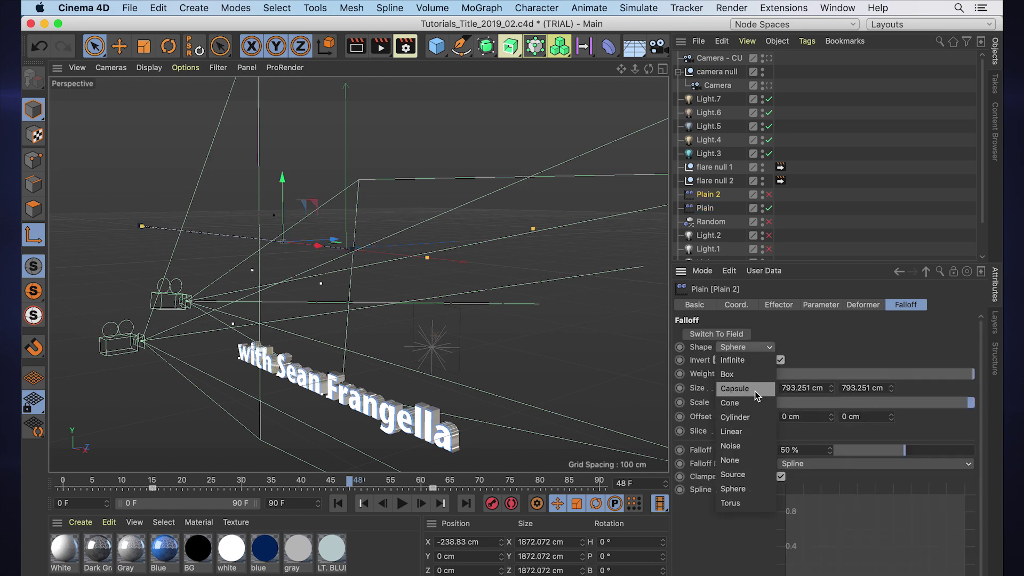
{"action": "key", "text": "Escape"}
{"action": "left_click", "coordinate": [705, 208]}
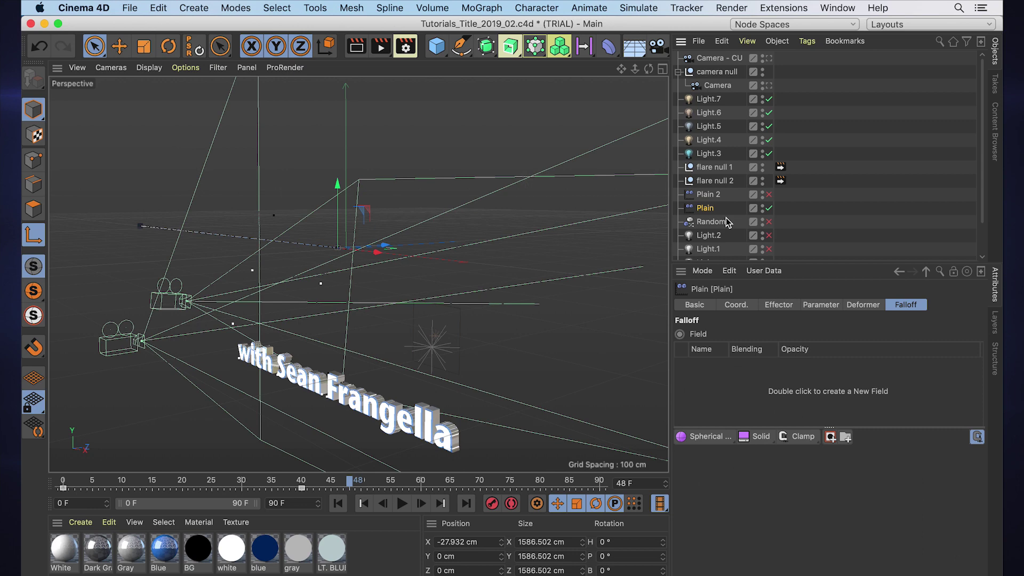
{"action": "left_click", "coordinate": [716, 443]}
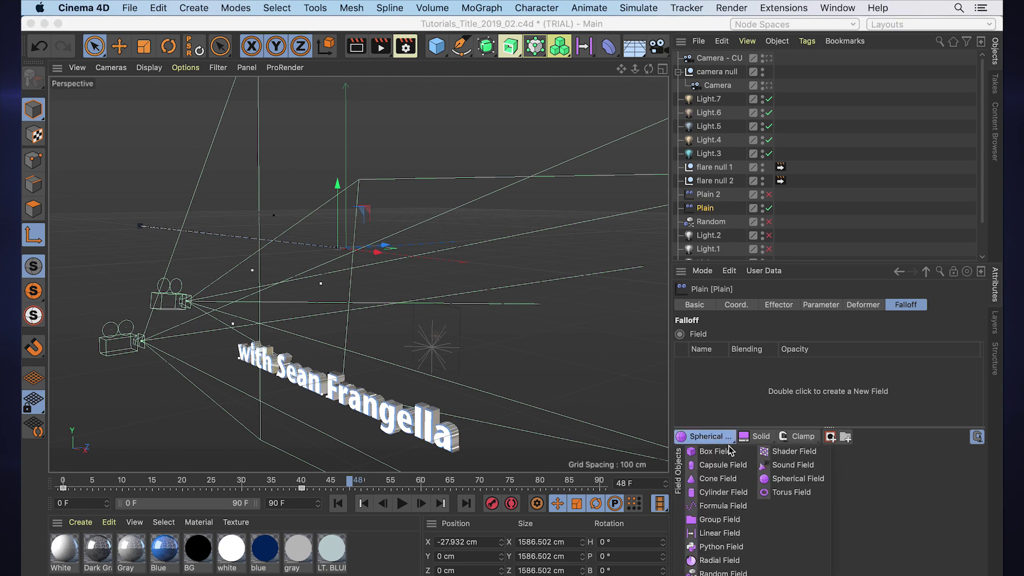
{"action": "left_click", "coordinate": [786, 479]}
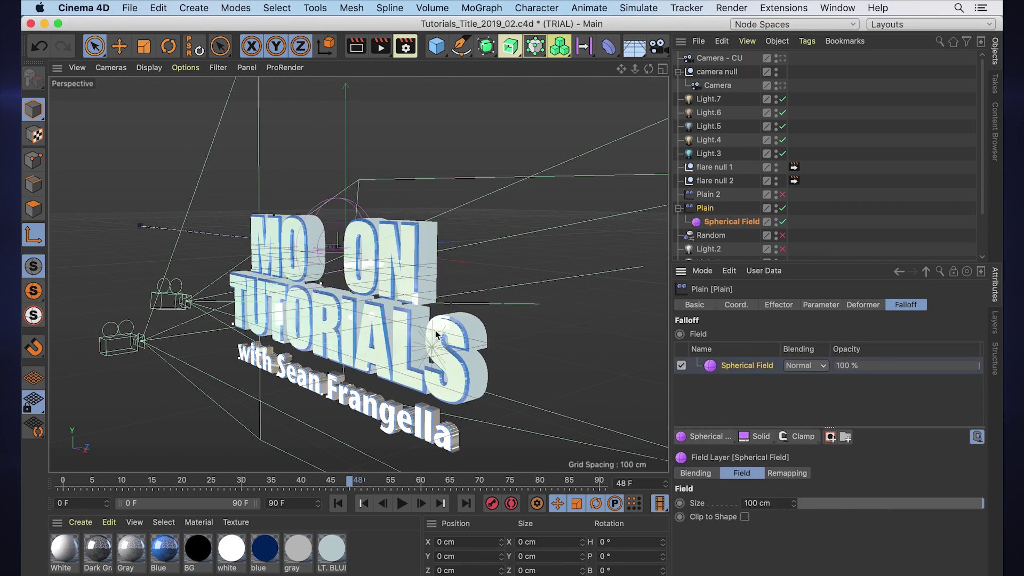
Enlarge the Spherical Field to about 213 cm and move it to about X 51 cm, Y -47 cm among the title letters.
{"action": "left_click_drag", "start_coordinate": [437, 336], "coordinate": [44, 262], "text": "alt"}
{"action": "key", "text": "t"}
{"action": "key", "text": "e"}
{"action": "left_click_drag", "start_coordinate": [358, 239], "coordinate": [461, 298]}
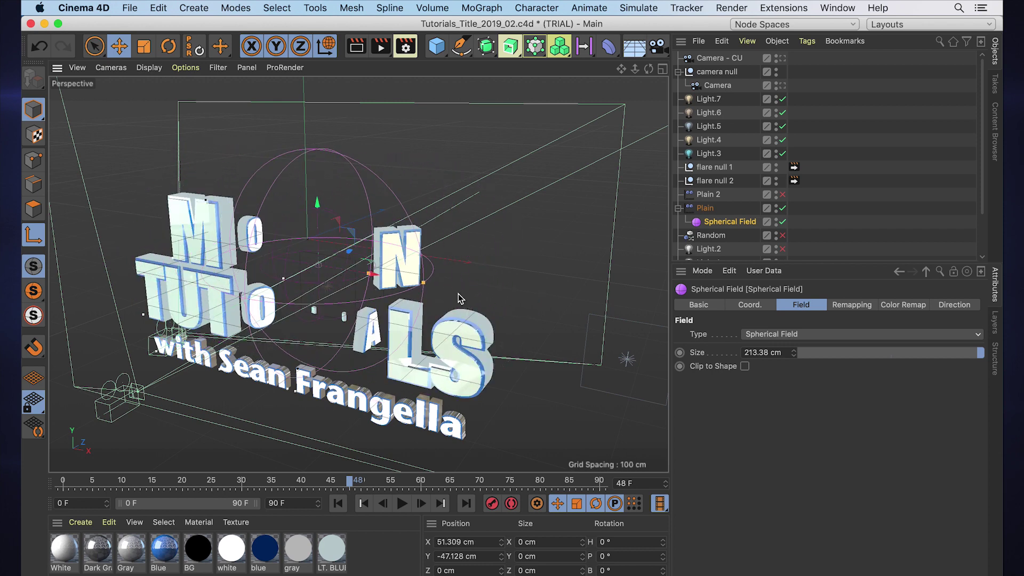
Set the Spherical Field's size to about 231 cm and pull its inner falloff radius inward.
{"action": "left_click_drag", "start_coordinate": [794, 354], "coordinate": [893, 307]}
{"action": "left_click", "coordinate": [861, 306]}
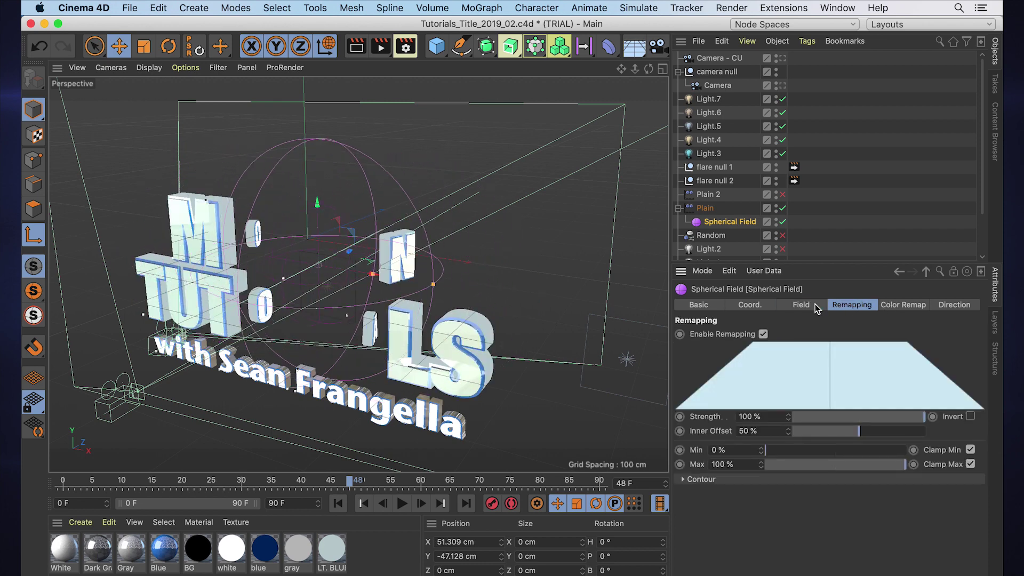
{"action": "left_click", "coordinate": [815, 308]}
{"action": "left_click_drag", "start_coordinate": [370, 277], "coordinate": [346, 272]}
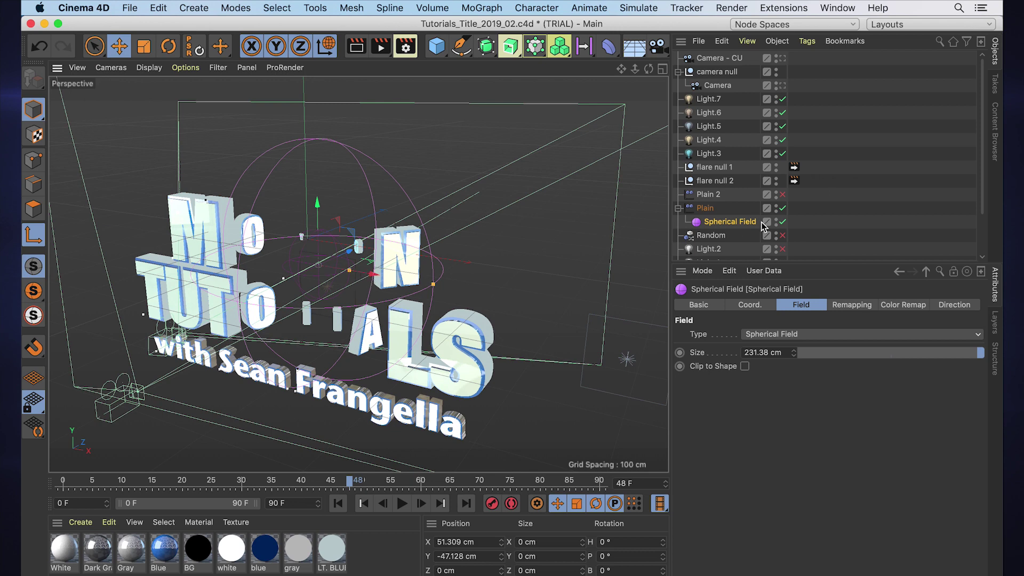
Compare the falloff settings of Plain 2 and Plain, and place a copy of the Spherical Field directly above Plain in the hierarchy.
{"action": "left_click_drag", "start_coordinate": [803, 264], "coordinate": [805, 273]}
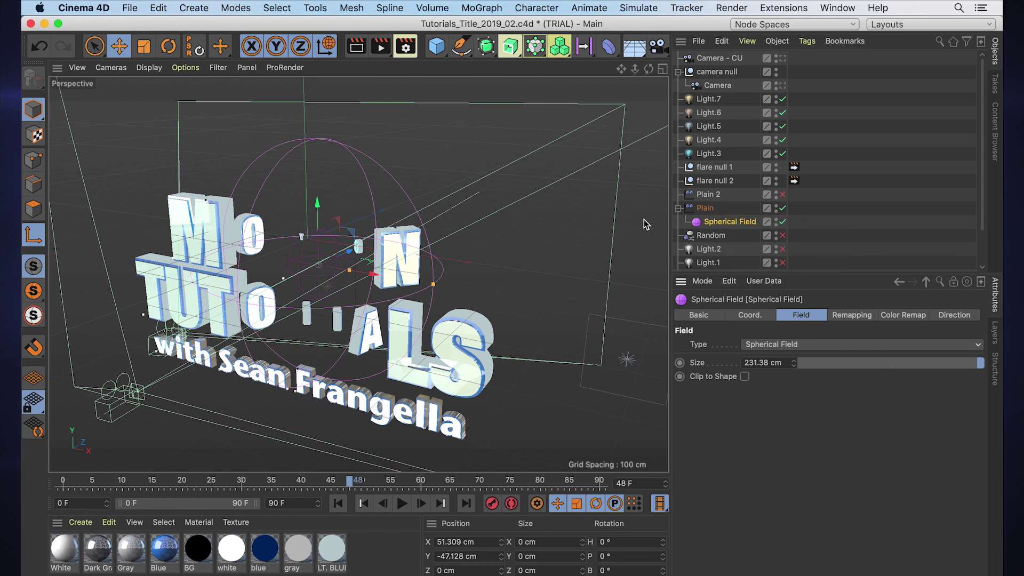
{"action": "left_click", "coordinate": [716, 194]}
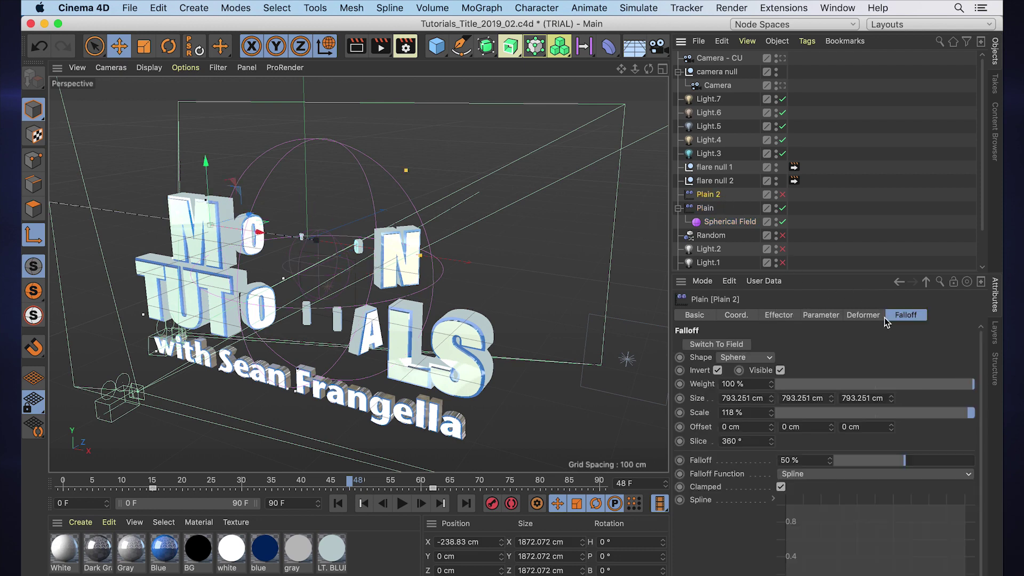
{"action": "left_click", "coordinate": [703, 208]}
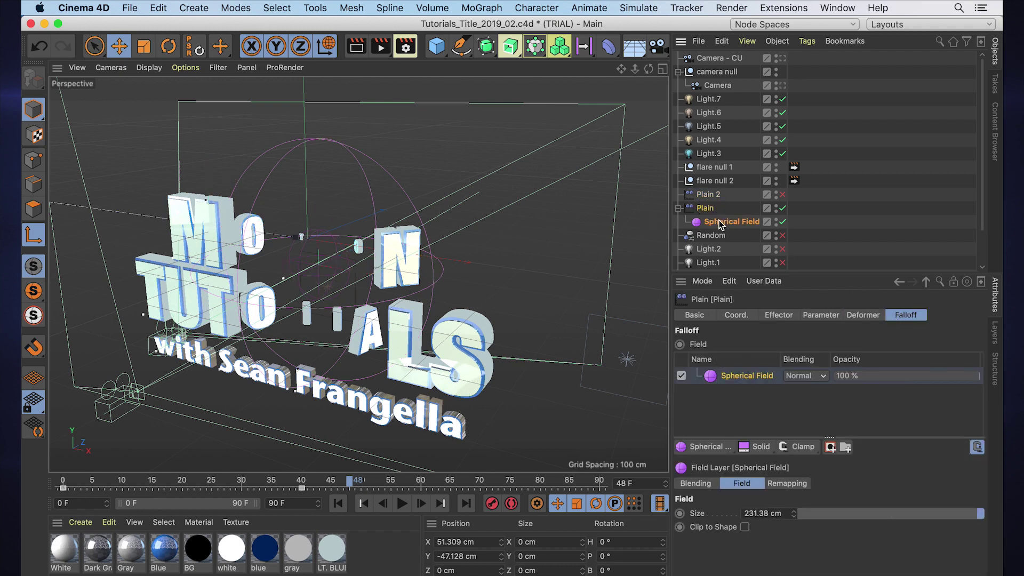
{"action": "left_click_drag", "start_coordinate": [719, 224], "coordinate": [713, 206]}
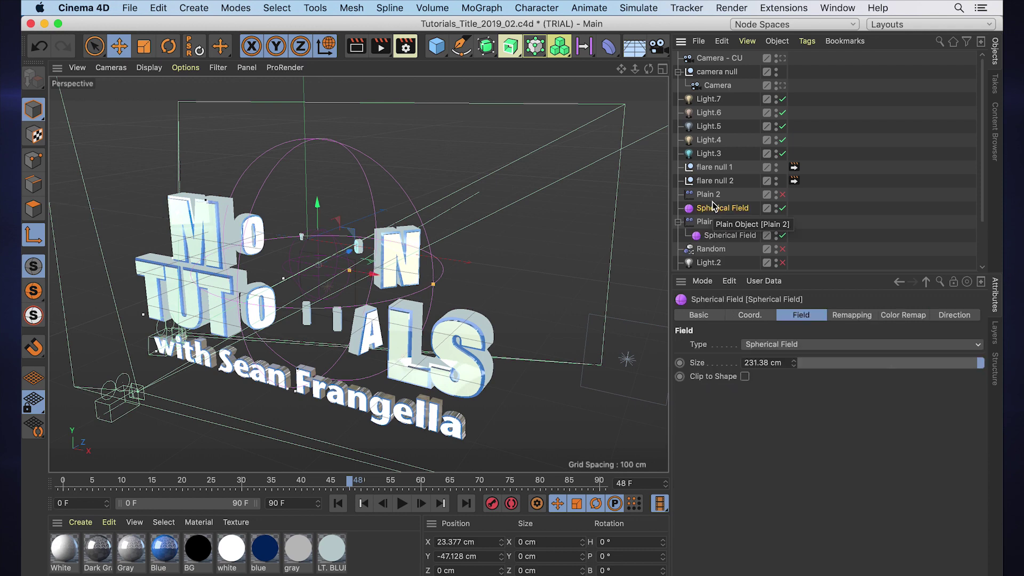
Adjust the copied Spherical Field's scale and move it to about X 254 cm, Y -122 cm over the end of the subtitle.
{"action": "key", "text": "t"}
{"action": "left_click_drag", "start_coordinate": [445, 232], "coordinate": [446, 235]}
{"action": "key", "text": "e"}
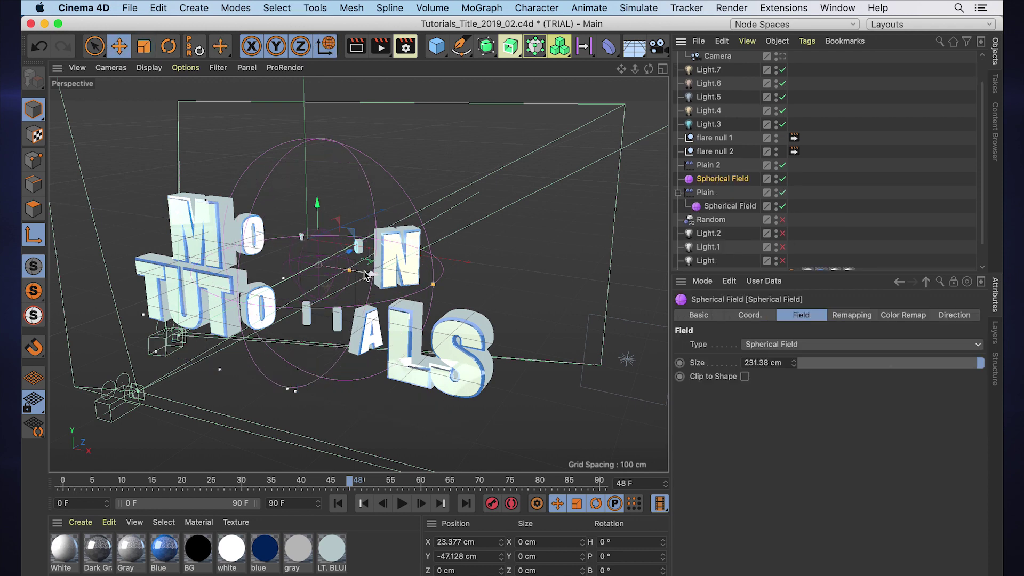
{"action": "left_click_drag", "start_coordinate": [366, 276], "coordinate": [483, 337]}
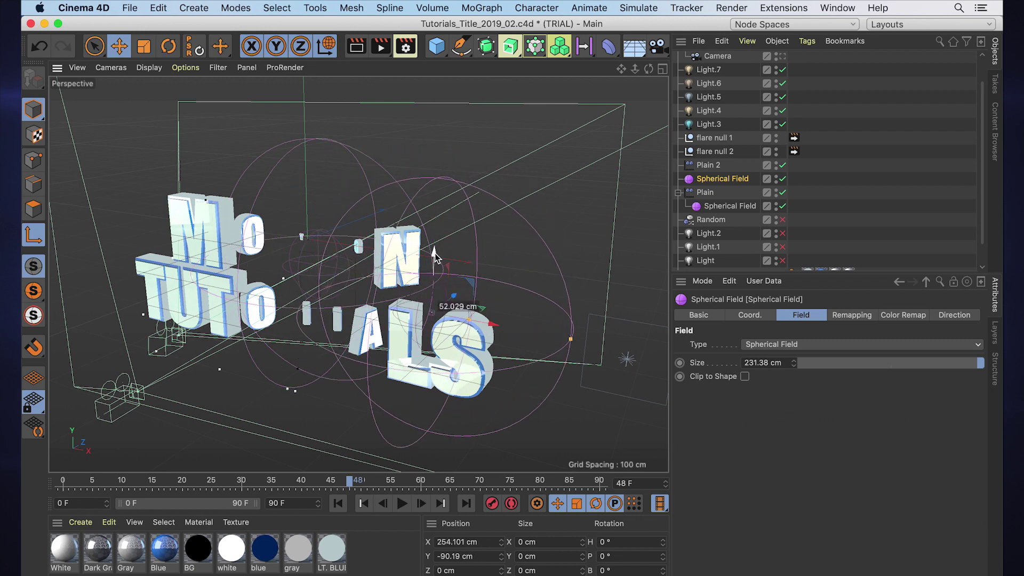
Switch Plain 2's falloff to fields and assign the copied Spherical Field to it.
{"action": "left_click", "coordinate": [713, 167]}
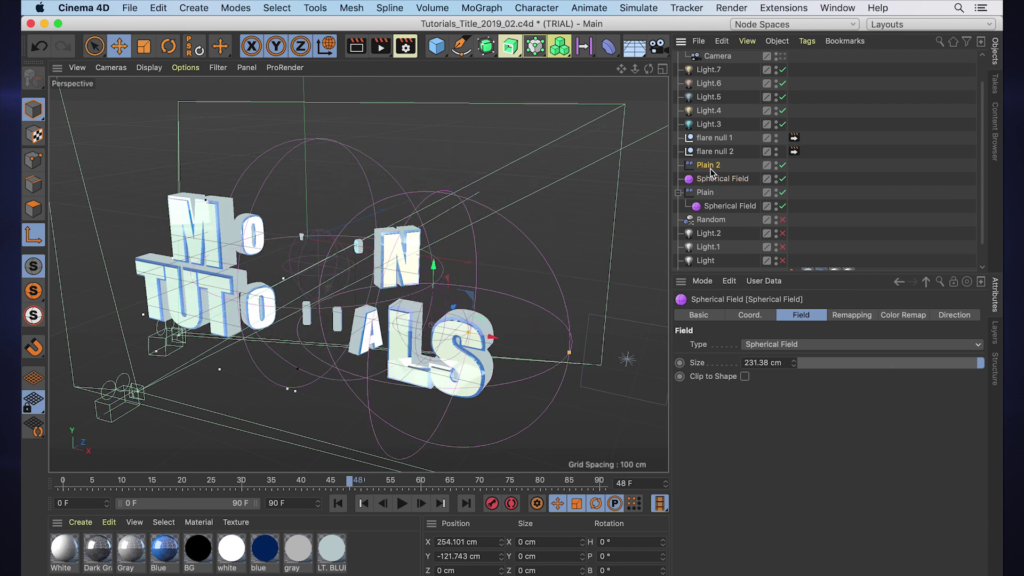
{"action": "left_click_drag", "start_coordinate": [716, 179], "coordinate": [820, 395]}
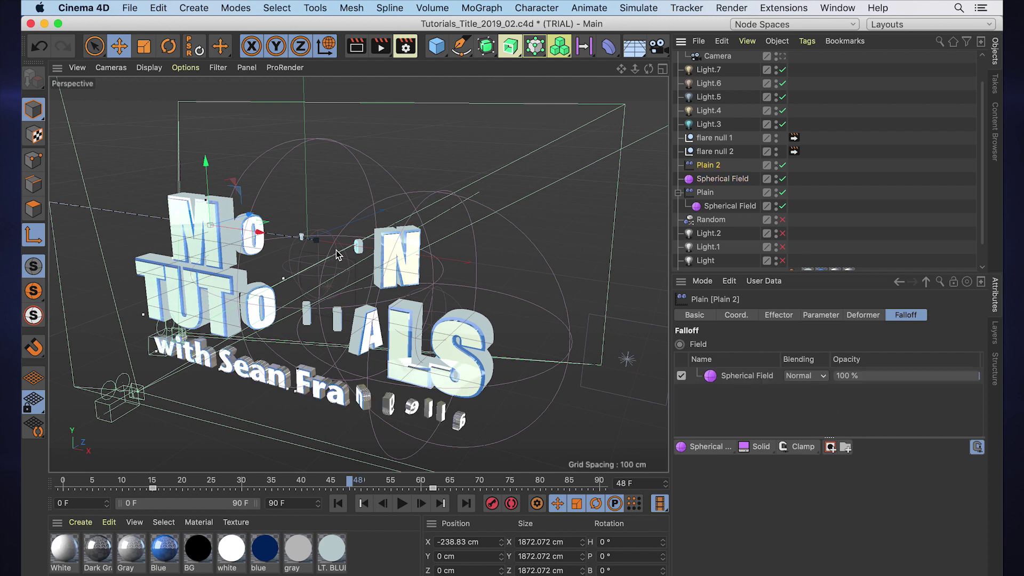
{"action": "left_click", "coordinate": [732, 179]}
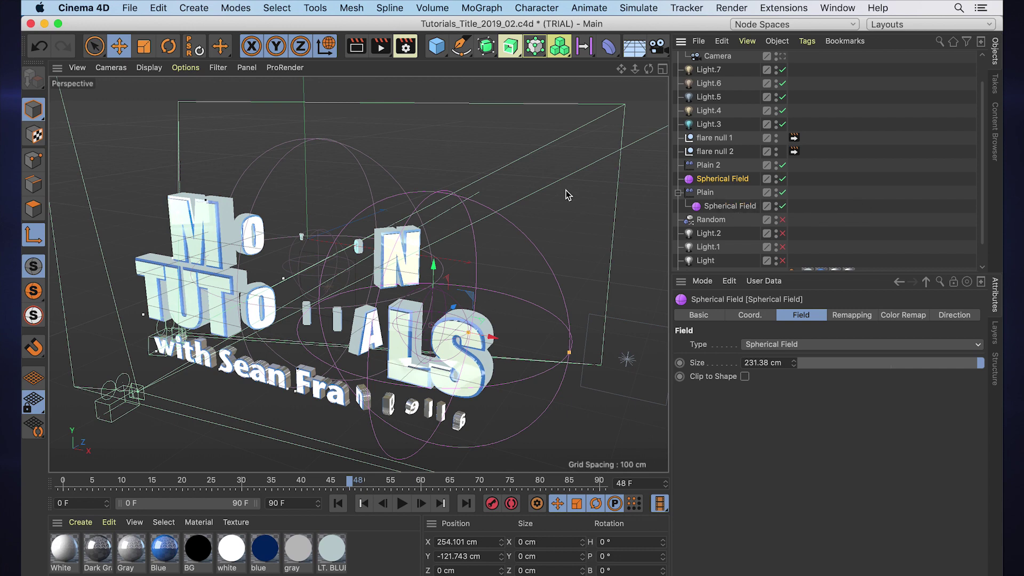
Switch to the C4D_R21_Field_Forces_MoGraph.c4d project and show the Cloner's object properties.
{"action": "key", "text": "v"}
{"action": "left_click", "coordinate": [555, 241]}
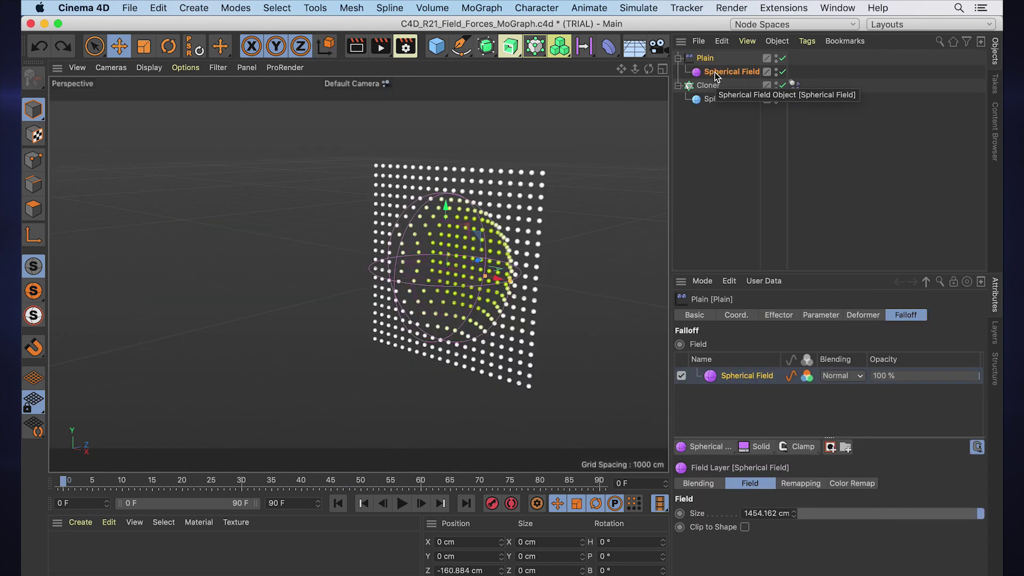
{"action": "left_click", "coordinate": [709, 86]}
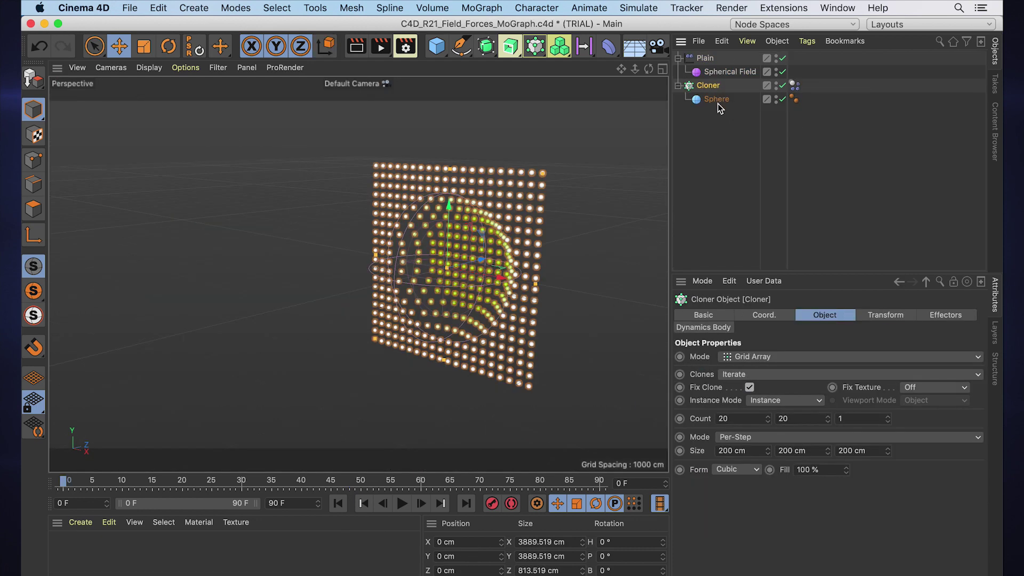
Temporarily disable the Spherical Field to compare the sphere grid without it, examine the Plain effector's strength settings, and re-enable the field.
{"action": "left_click", "coordinate": [782, 72]}
{"action": "left_click", "coordinate": [711, 60]}
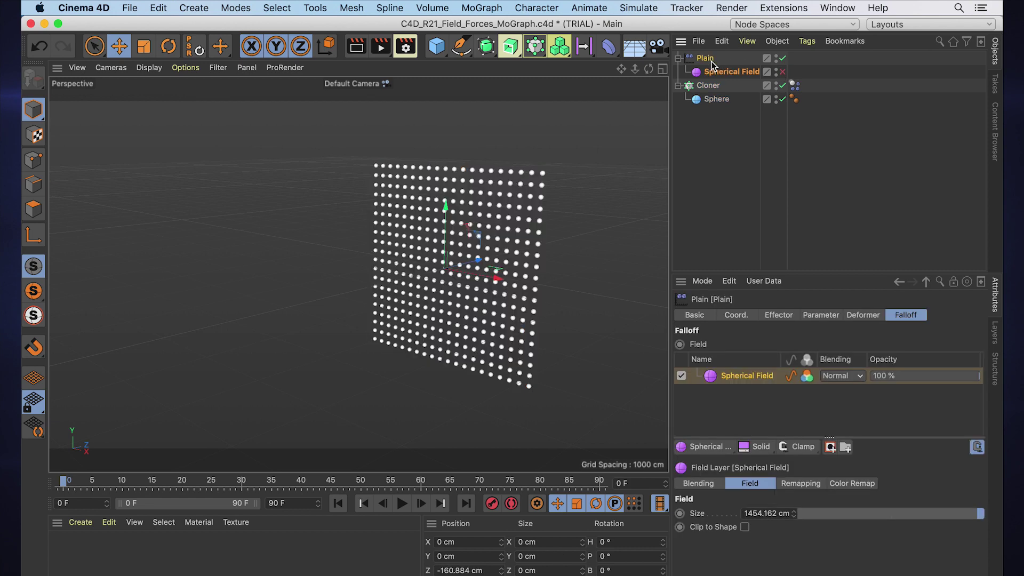
{"action": "left_click", "coordinate": [782, 315]}
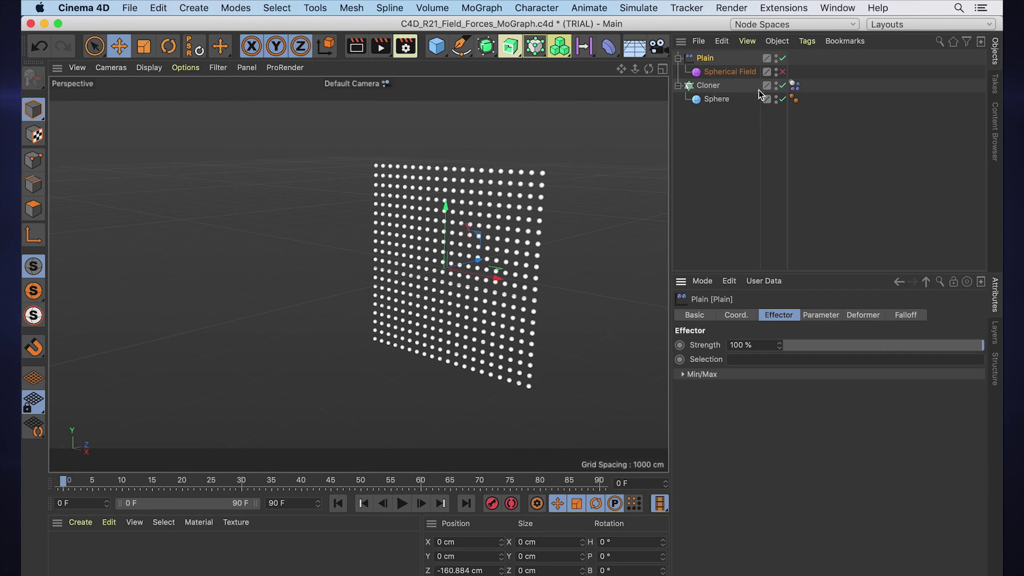
{"action": "left_click", "coordinate": [782, 72]}
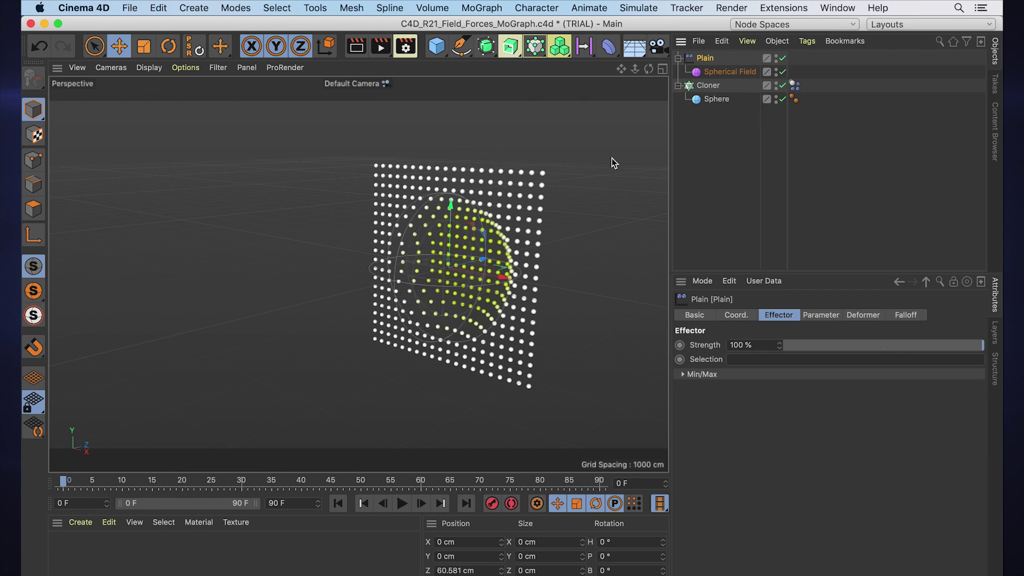
Reposition and rescale the Spherical Field to about 1543 cm within the cloned sphere grid, undoing the last change.
{"action": "left_click_drag", "start_coordinate": [491, 259], "coordinate": [528, 235]}
{"action": "key", "text": "t"}
{"action": "key", "text": "super+z"}
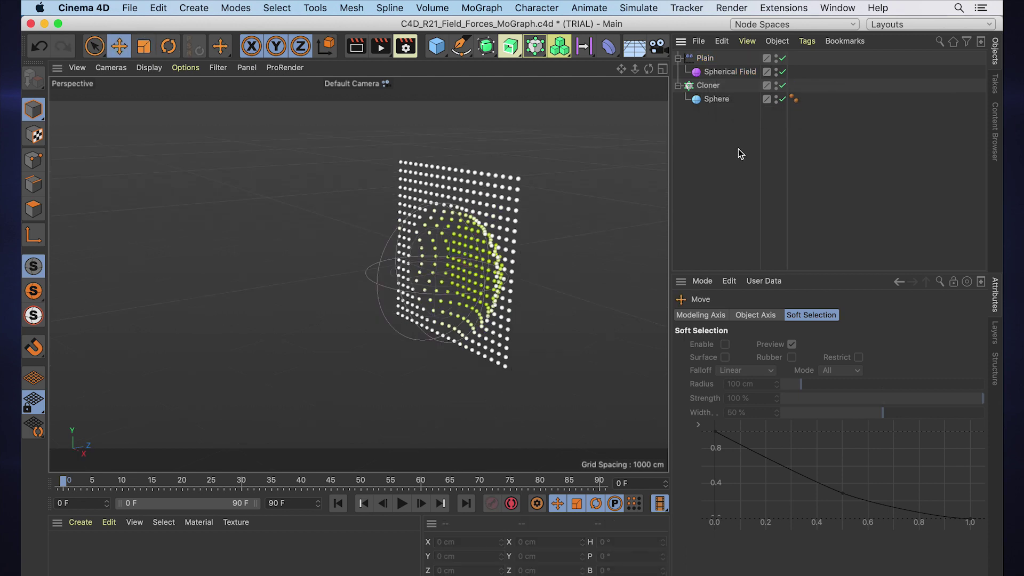
{"action": "left_click", "coordinate": [730, 73]}
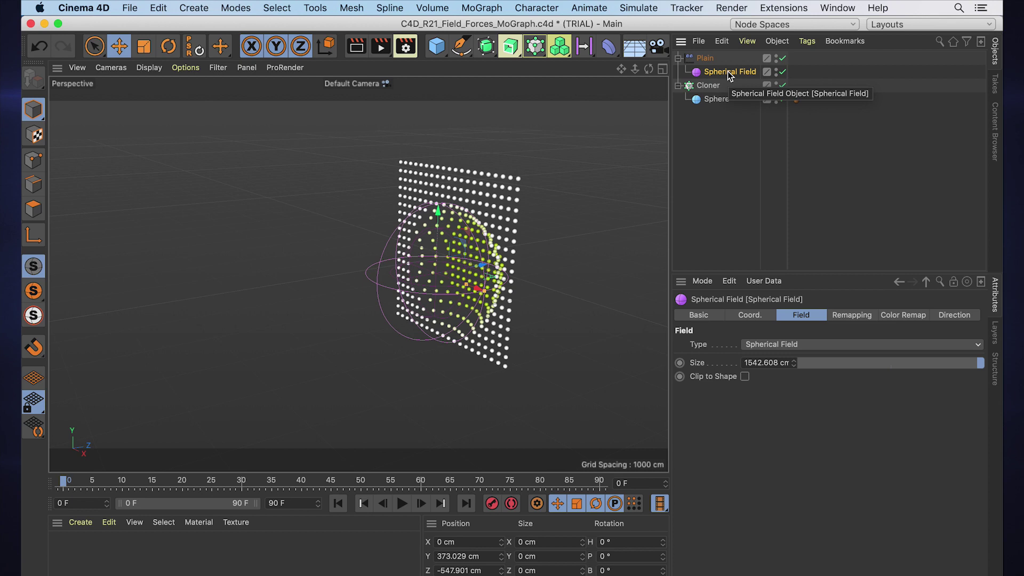
Add a Rigid Body simulation tag to the Cloner.
{"action": "right_click", "coordinate": [709, 88]}
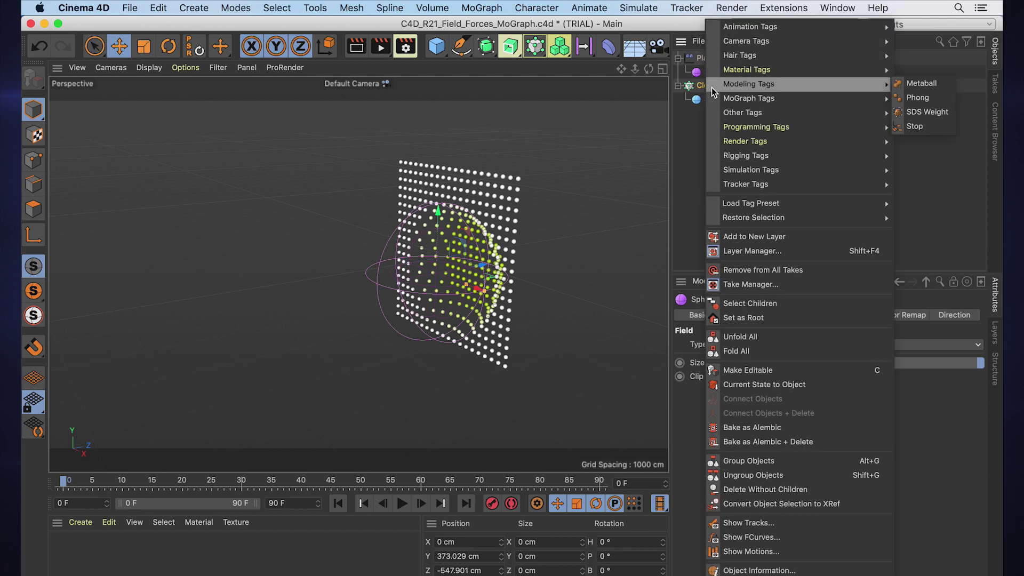
{"action": "mouse_move", "coordinate": [749, 170]}
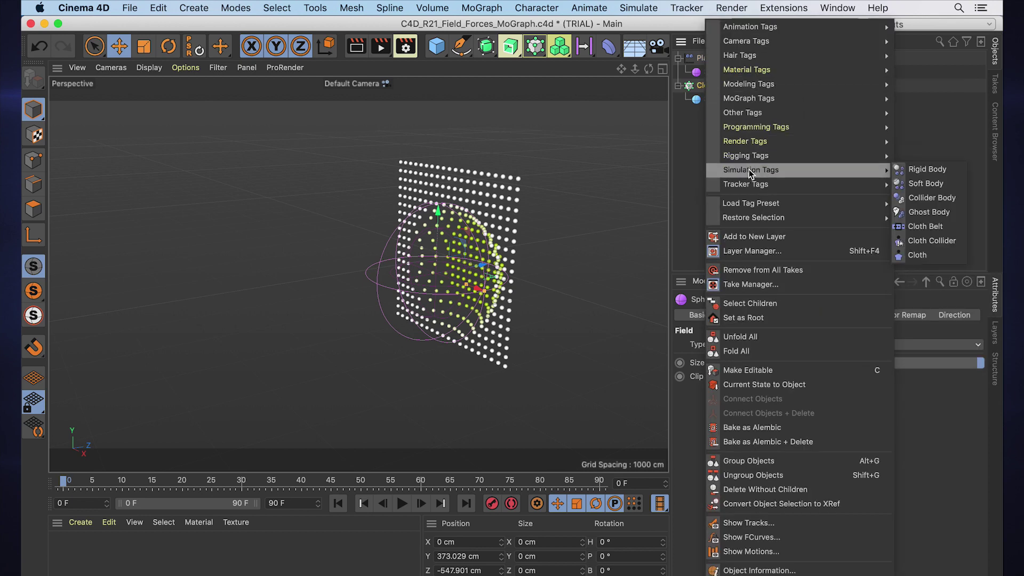
{"action": "left_click", "coordinate": [928, 170]}
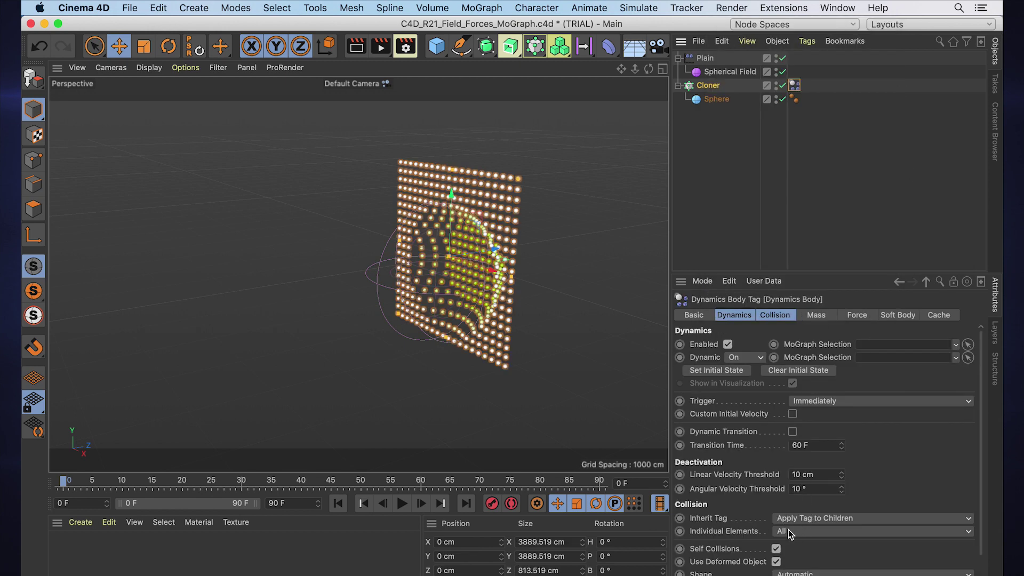
Disable the Plain effector and its Spherical Field, and play the cloner's rigid body simulation.
{"action": "left_click", "coordinate": [782, 58]}
{"action": "left_click", "coordinate": [783, 71]}
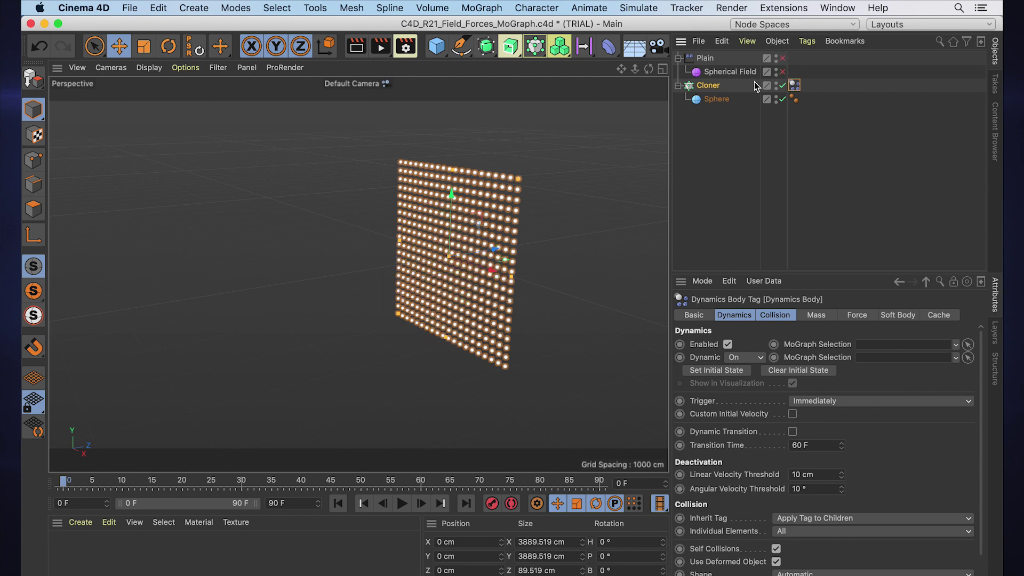
{"action": "left_click", "coordinate": [401, 503]}
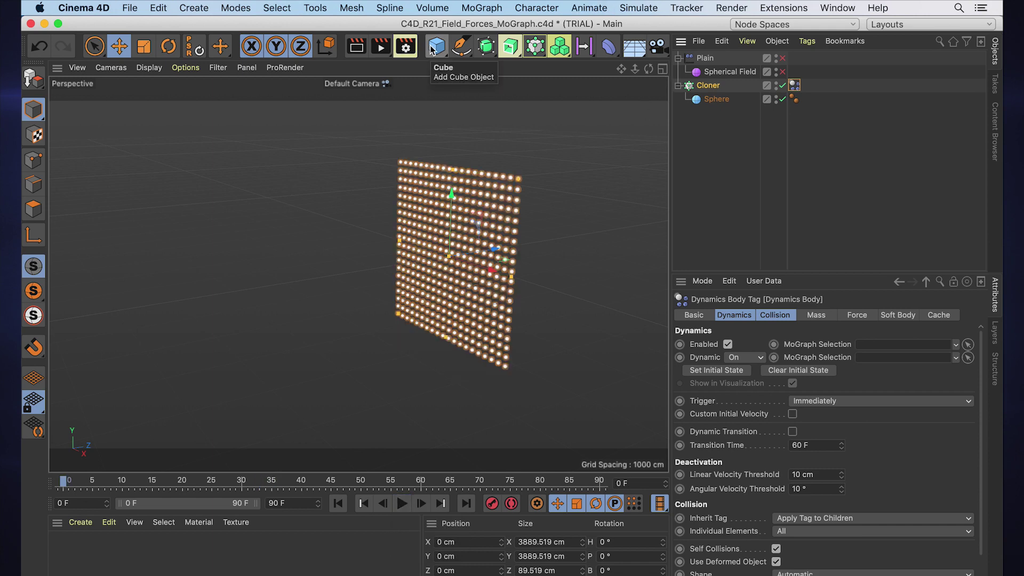
Add a Plane as a floor, lower it to about Y -2254 cm beneath the sphere grid and scale it to about 8737 cm.
{"action": "left_click_drag", "start_coordinate": [432, 50], "coordinate": [494, 91]}
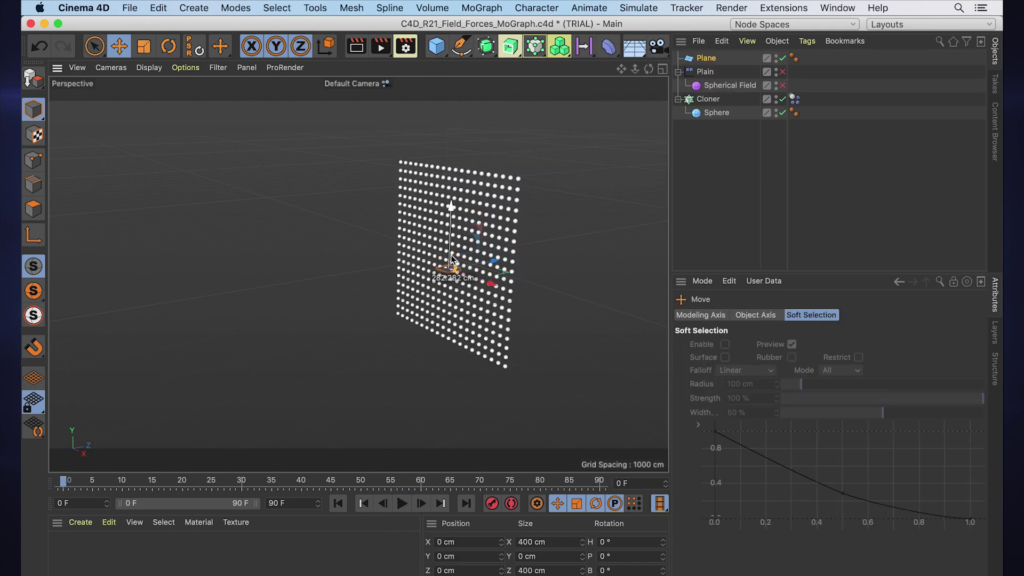
{"action": "left_click_drag", "start_coordinate": [451, 256], "coordinate": [659, 256]}
{"action": "key", "text": "t"}
Add a Collider Body simulation tag to the floor Plane.
{"action": "right_click", "coordinate": [698, 60]}
{"action": "mouse_move", "coordinate": [793, 53]}
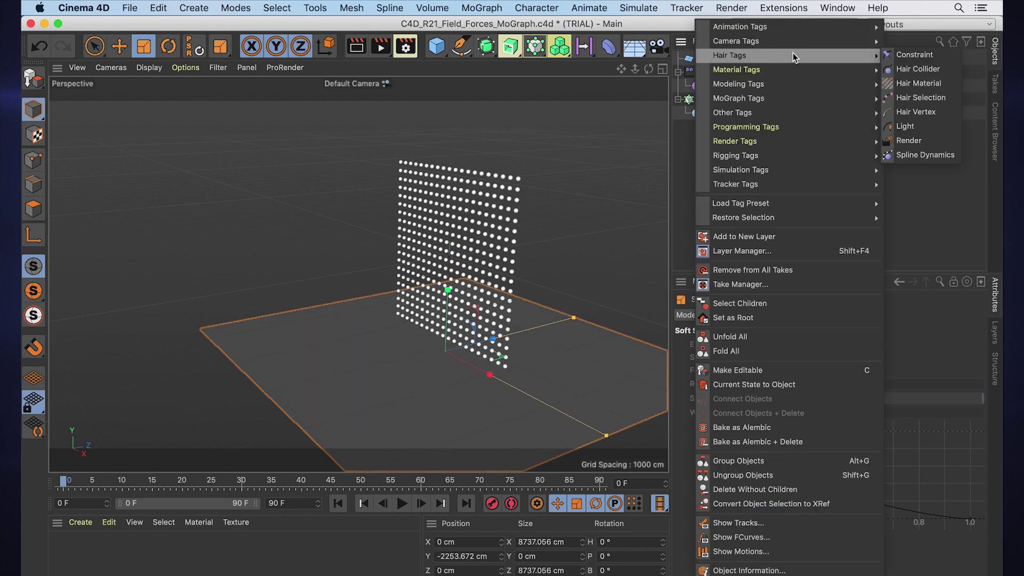
{"action": "mouse_move", "coordinate": [759, 171]}
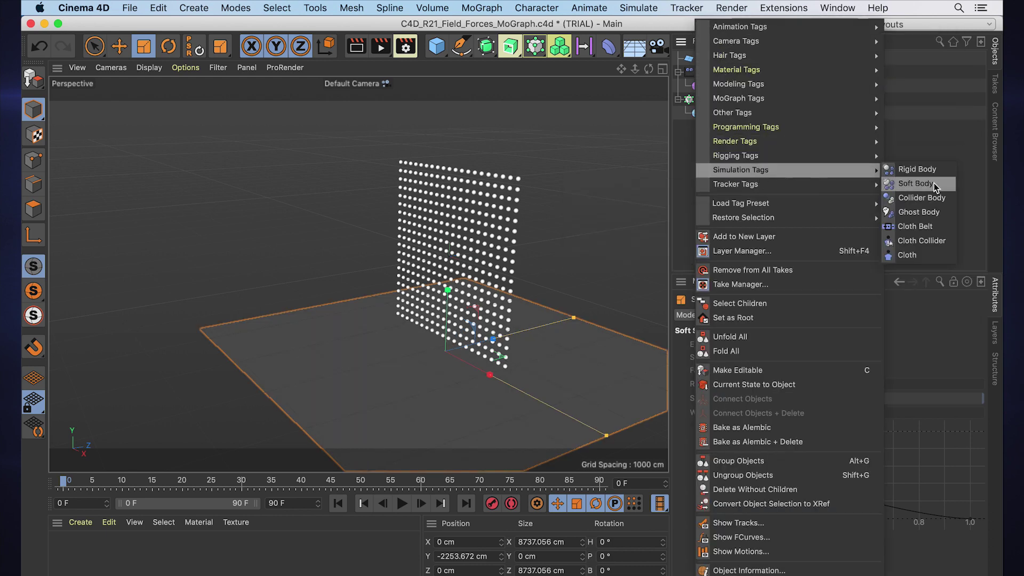
{"action": "left_click", "coordinate": [929, 202]}
{"action": "left_click_drag", "start_coordinate": [456, 431], "coordinate": [456, 430], "text": "alt"}
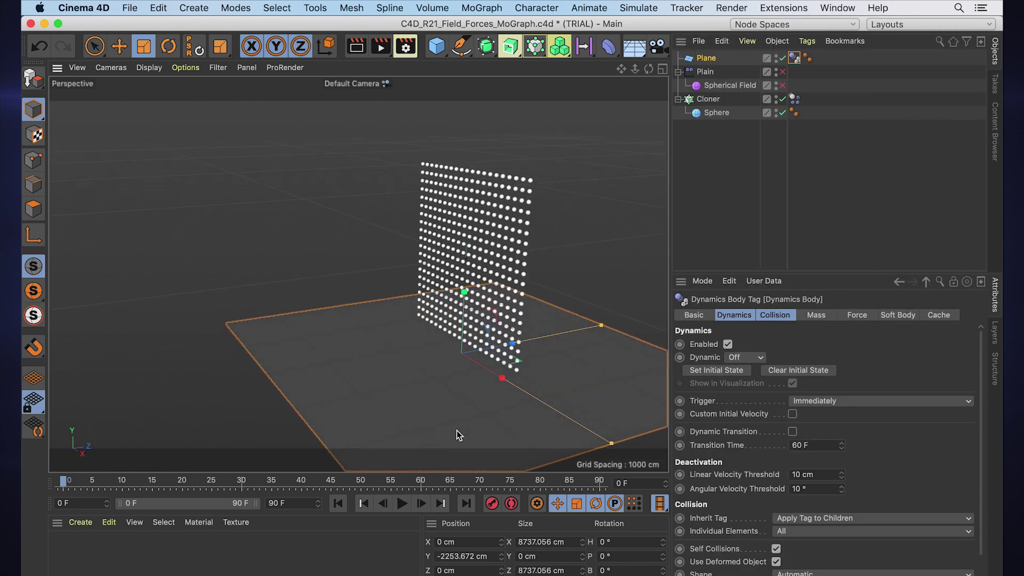
Play the simulation to check how the cloned spheres fall onto the floor, and rewind to frame 0.
{"action": "left_click", "coordinate": [404, 504]}
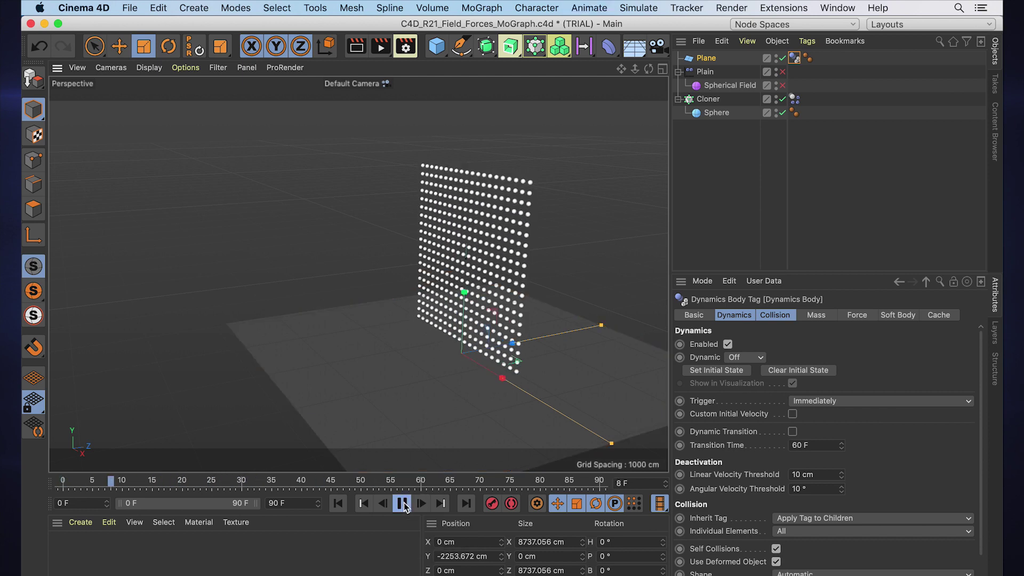
{"action": "left_click", "coordinate": [403, 504]}
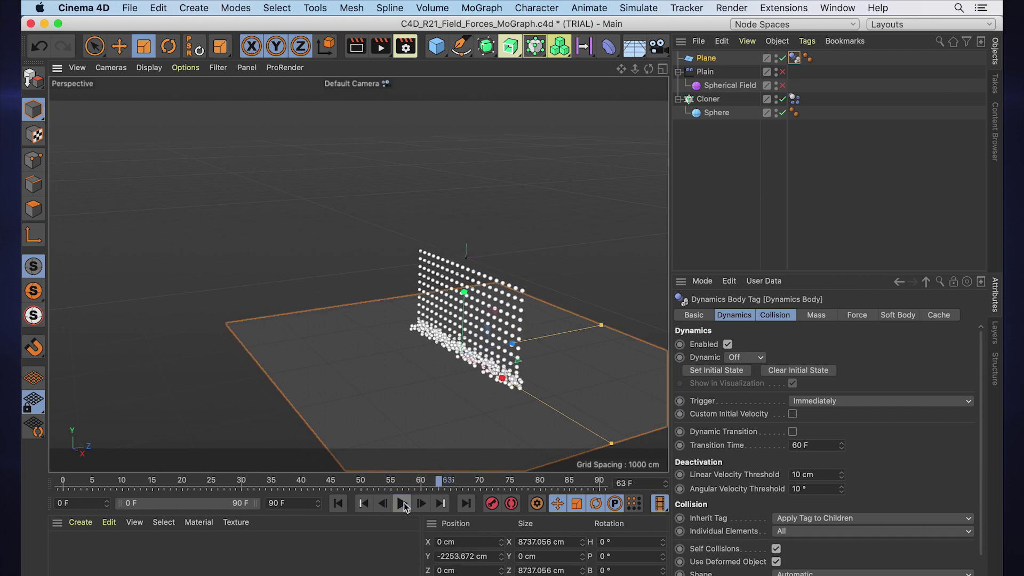
{"action": "left_click", "coordinate": [407, 507]}
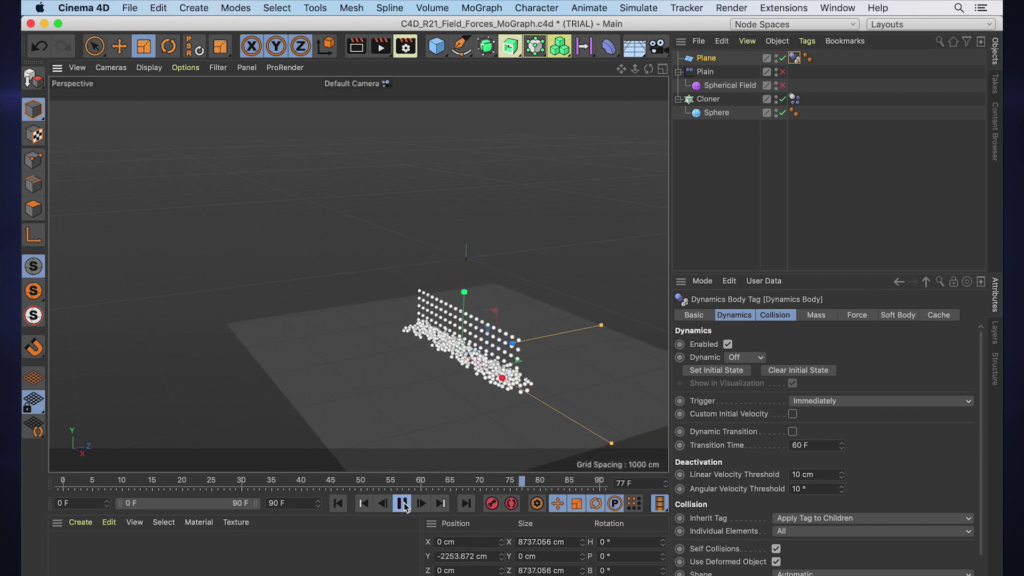
{"action": "left_click", "coordinate": [406, 507]}
{"action": "key", "text": "shift+f"}
{"action": "left_click", "coordinate": [404, 504]}
{"action": "left_click", "coordinate": [404, 504]}
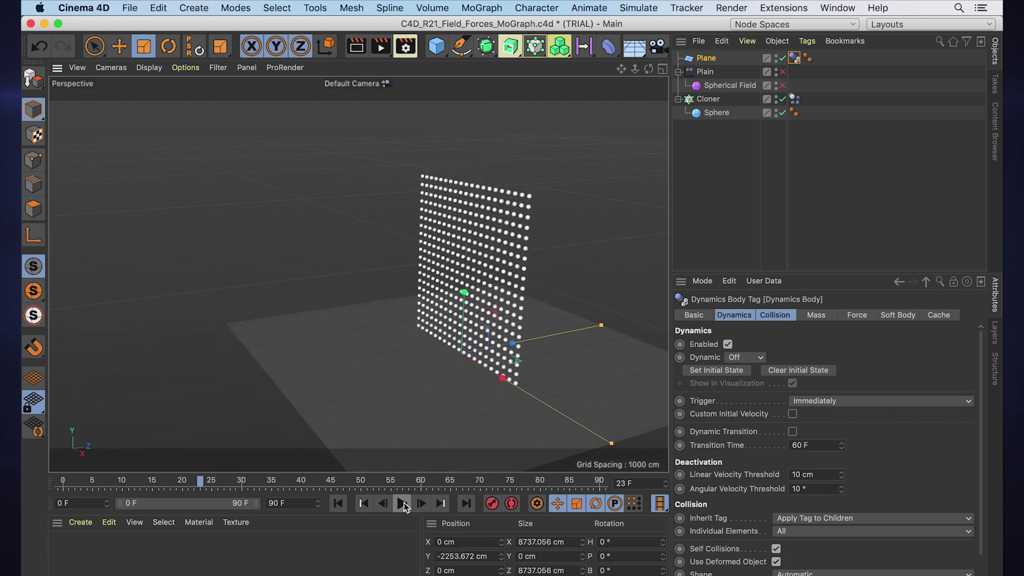
{"action": "key", "text": "shift+f"}
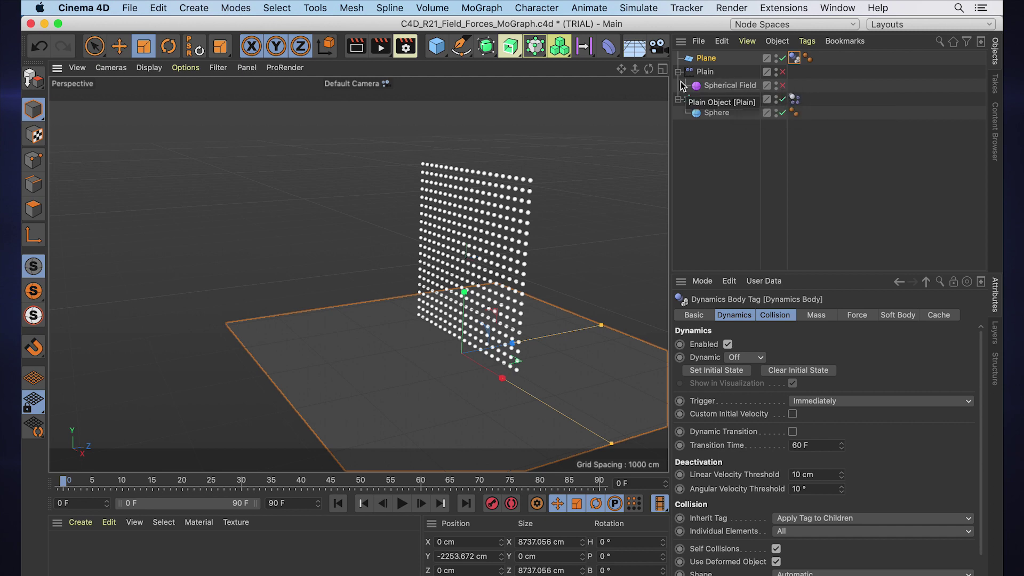
Add an Attractor force, re-enable the Spherical Field and assign it to the Attractor's falloff.
{"action": "left_click", "coordinate": [638, 8]}
{"action": "mouse_move", "coordinate": [651, 112]}
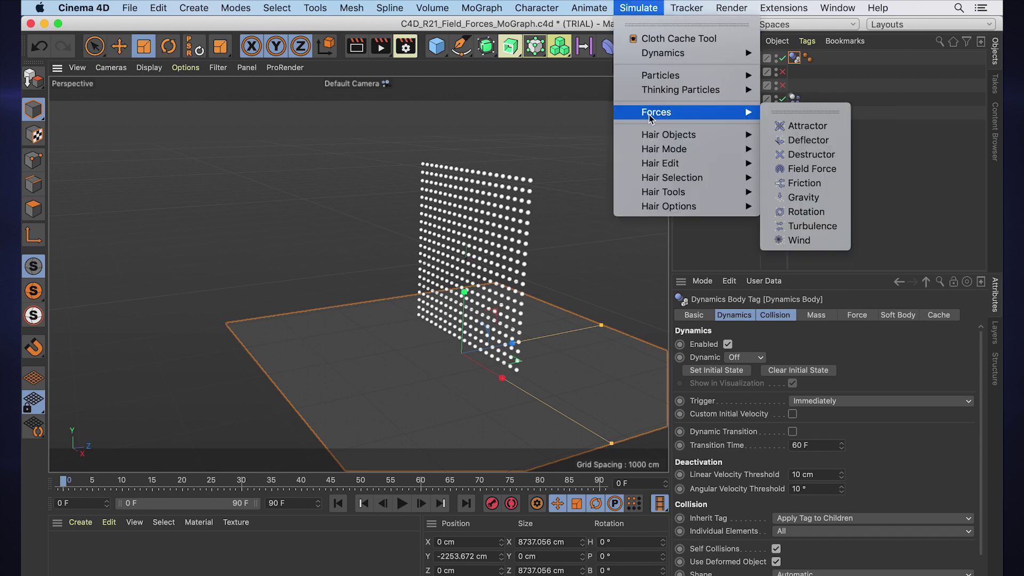
{"action": "left_click", "coordinate": [817, 130]}
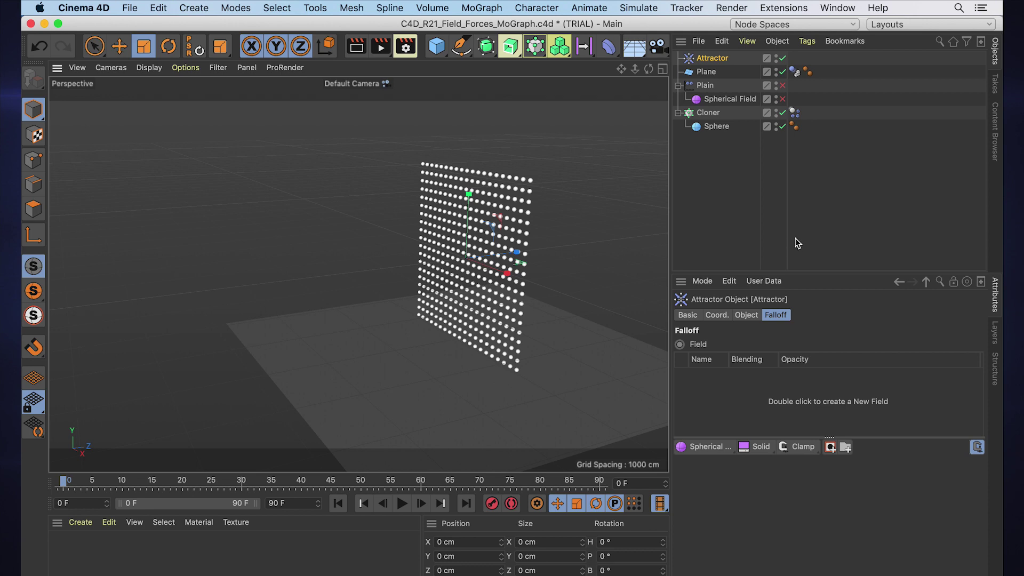
{"action": "left_click", "coordinate": [782, 99]}
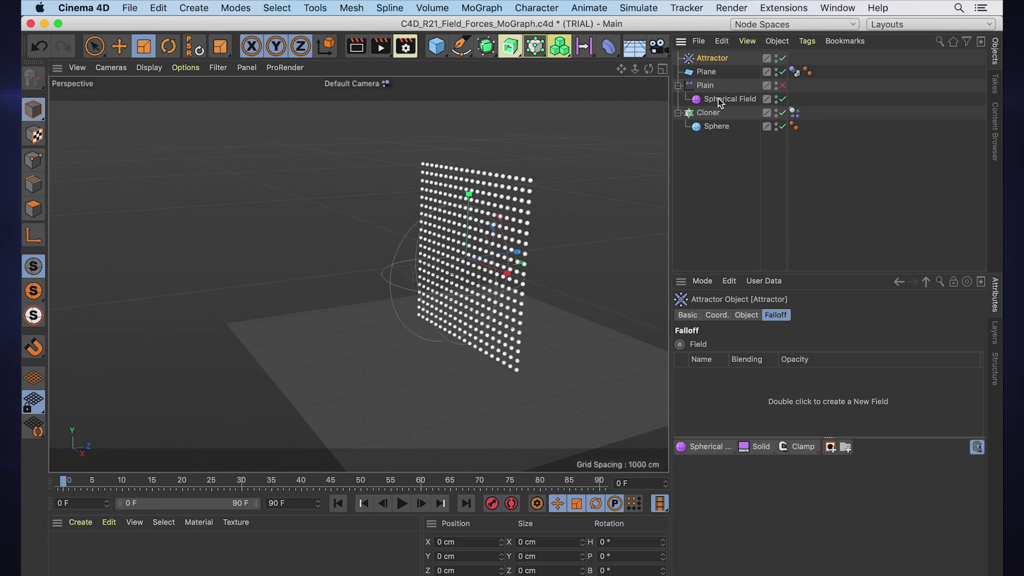
{"action": "left_click_drag", "start_coordinate": [721, 103], "coordinate": [734, 410]}
Lower the Spherical Field to about Y -524 cm and enlarge it to about 1846 cm.
{"action": "left_click", "coordinate": [708, 60]}
{"action": "key", "text": "e"}
{"action": "left_click", "coordinate": [704, 97]}
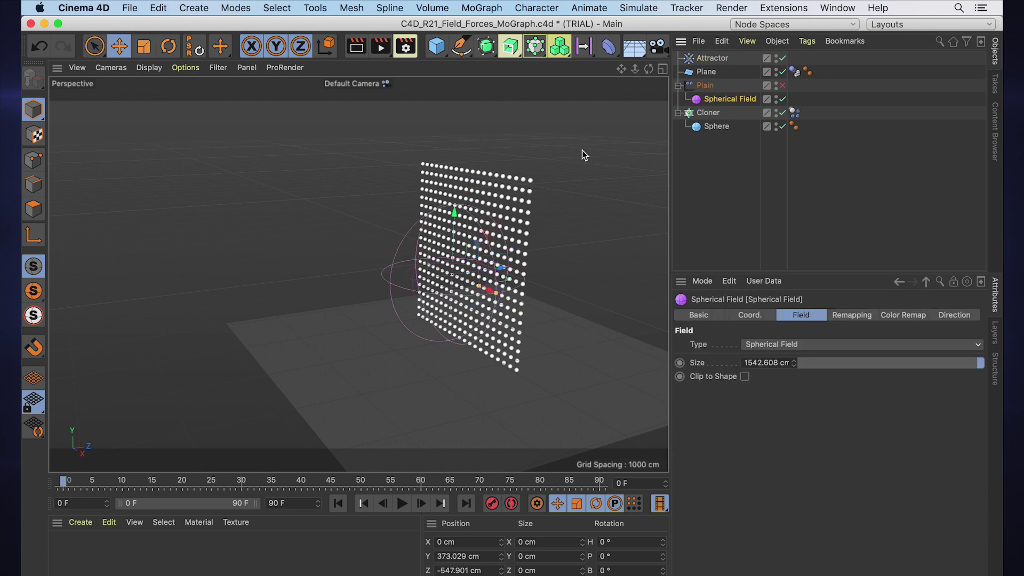
{"action": "left_click_drag", "start_coordinate": [455, 229], "coordinate": [451, 265]}
{"action": "key", "text": "t"}
{"action": "key", "text": "F8"}
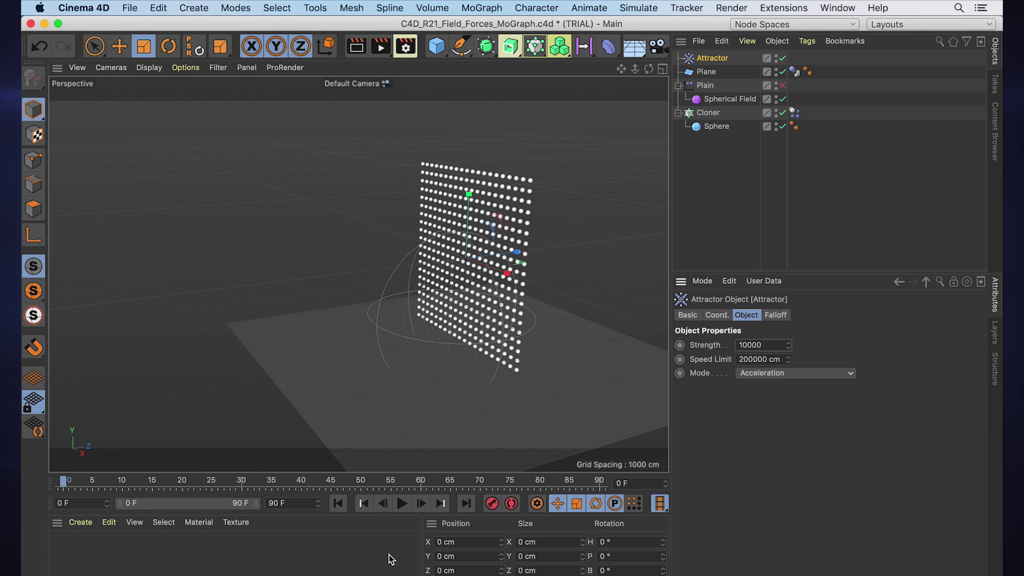
Move the Attractor along Z to about -1318 cm and play the simulation.
{"action": "key", "text": "shift+f"}
{"action": "left_click", "coordinate": [402, 504]}
{"action": "key", "text": "shift+f"}
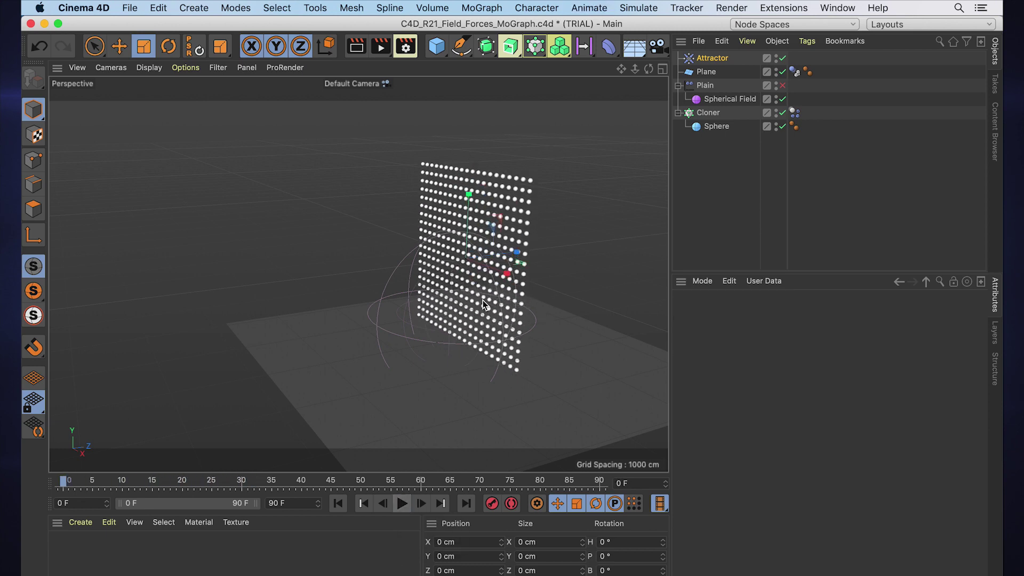
{"action": "key", "text": "e"}
{"action": "left_click_drag", "start_coordinate": [482, 300], "coordinate": [464, 395]}
{"action": "left_click", "coordinate": [402, 504]}
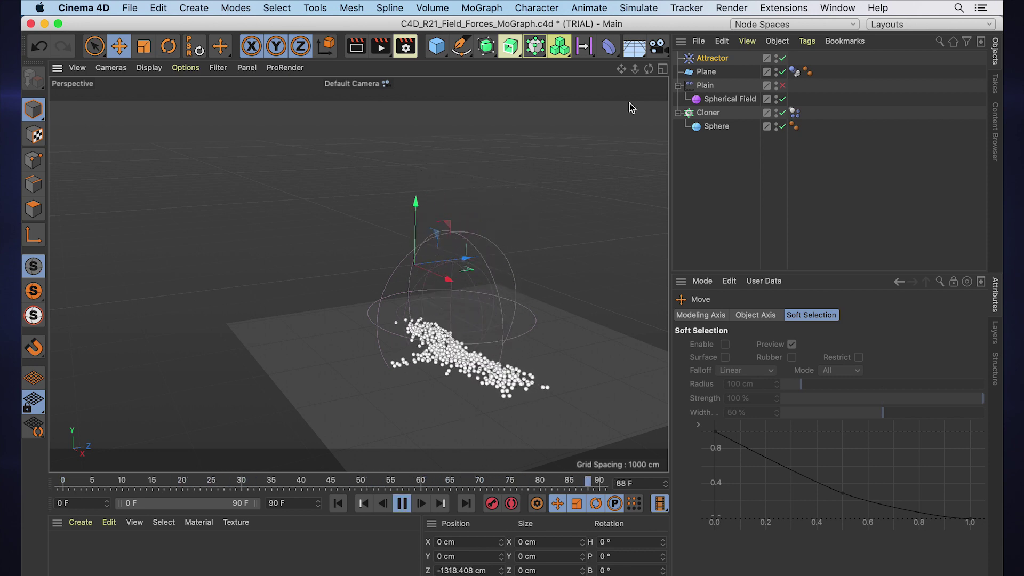
Enlarge the Spherical Field to about 2198 cm around the sphere grid.
{"action": "left_click", "coordinate": [710, 58]}
{"action": "left_click", "coordinate": [710, 100]}
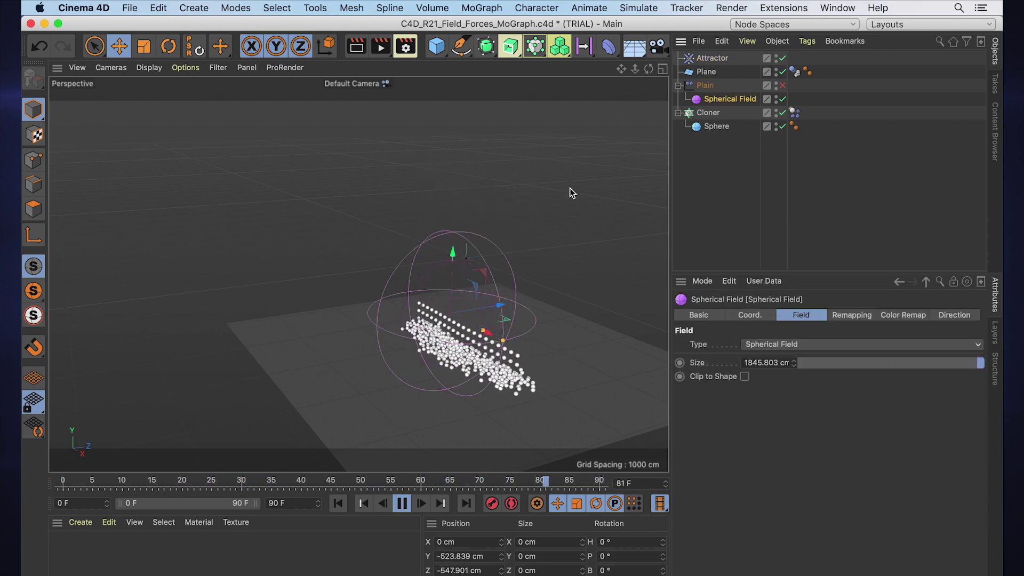
{"action": "key", "text": "t"}
{"action": "left_click_drag", "start_coordinate": [485, 300], "coordinate": [627, 224]}
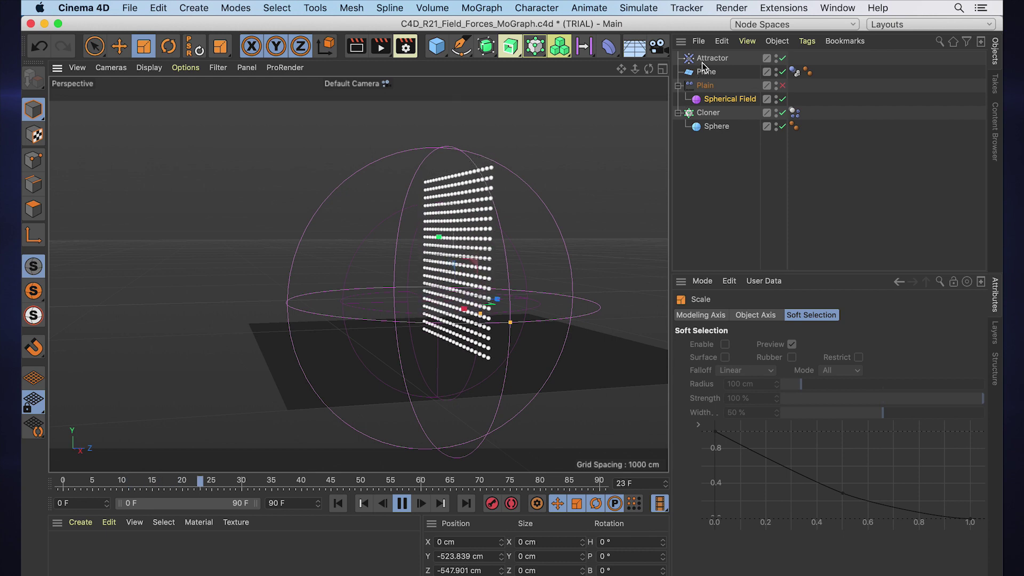
Set the Attractor's strength to -100000 and play the simulation.
{"action": "left_click", "coordinate": [712, 58]}
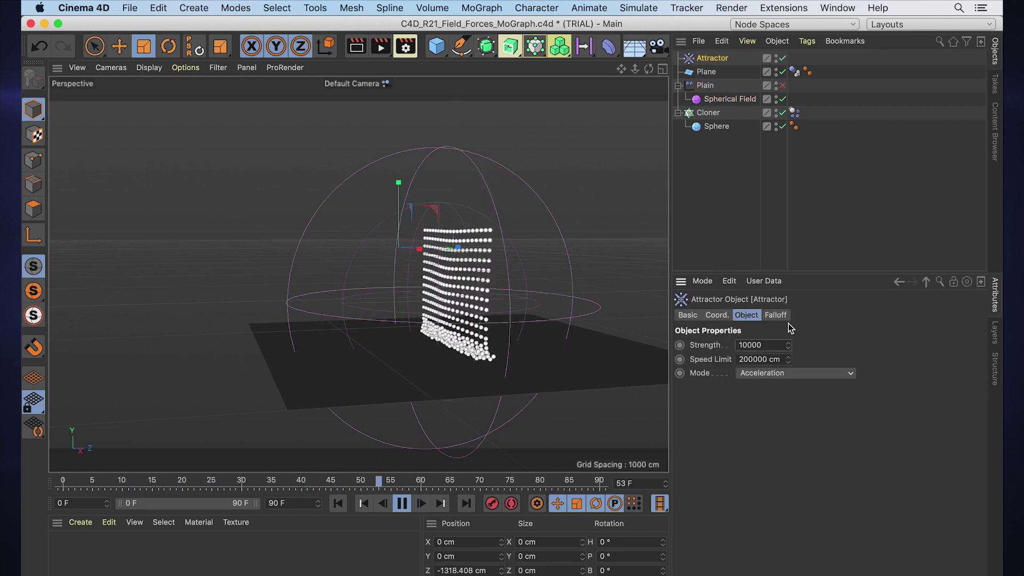
{"action": "type", "text": "-"}
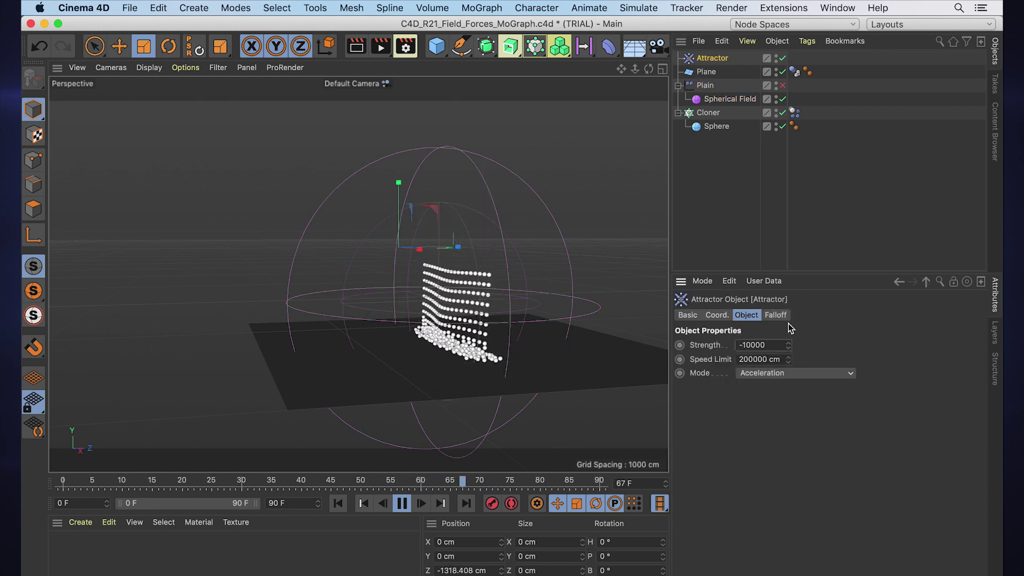
{"action": "key", "text": "Return"}
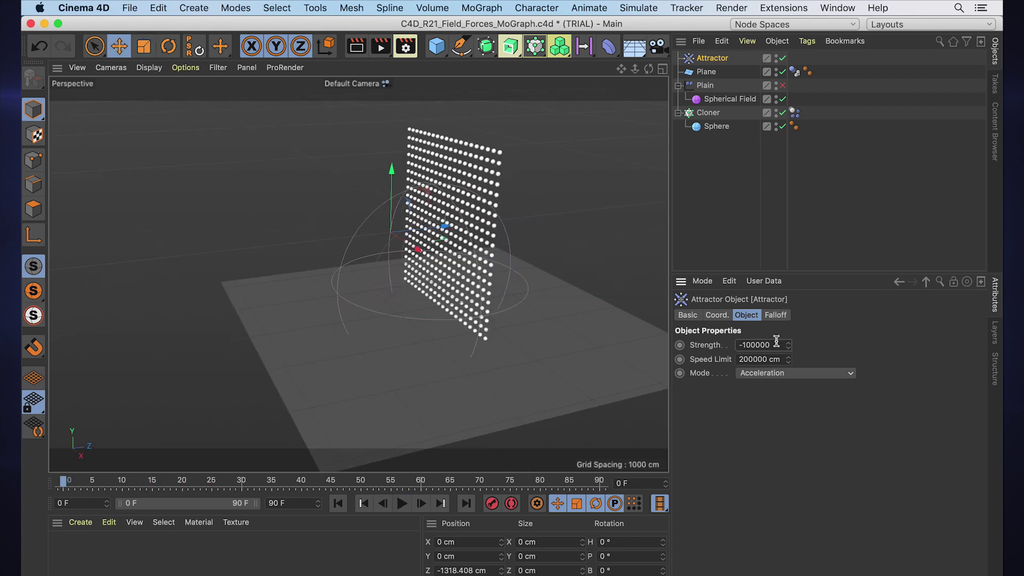
{"action": "left_click", "coordinate": [405, 510]}
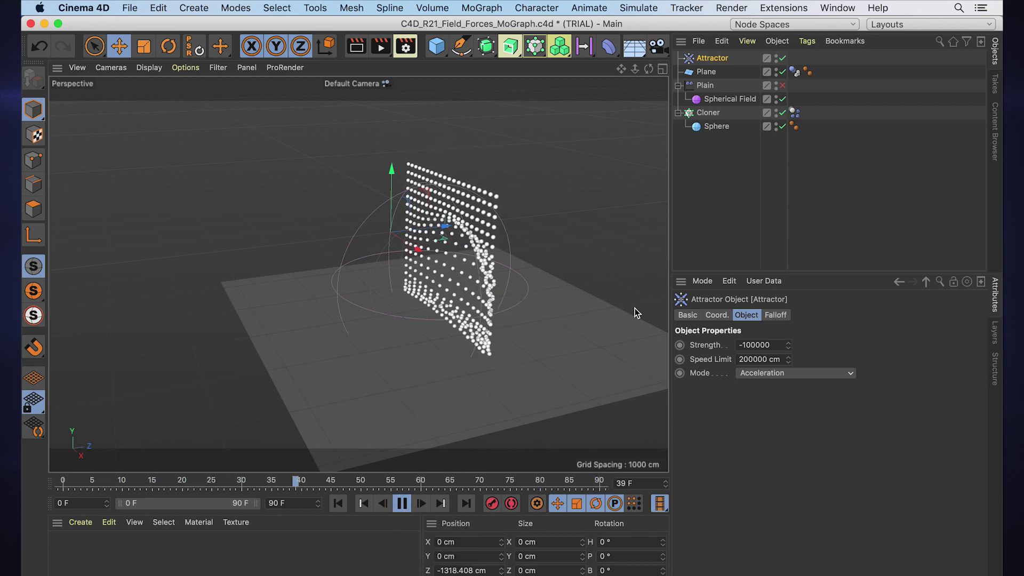
Keyframe the Spherical Field's X position of 0 cm and shift that keyframe to frame 0.
{"action": "left_click", "coordinate": [709, 99]}
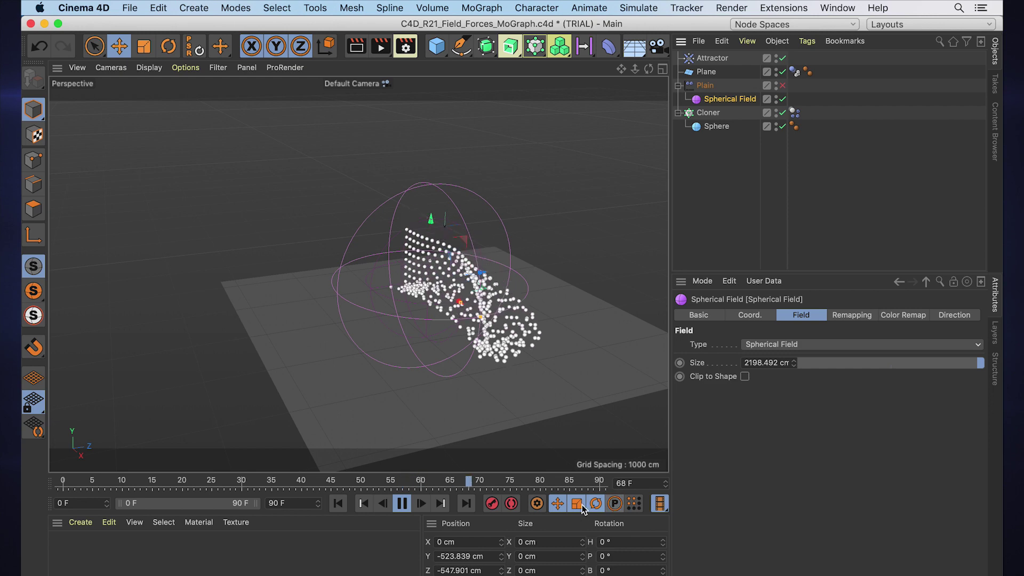
{"action": "left_click", "coordinate": [763, 314]}
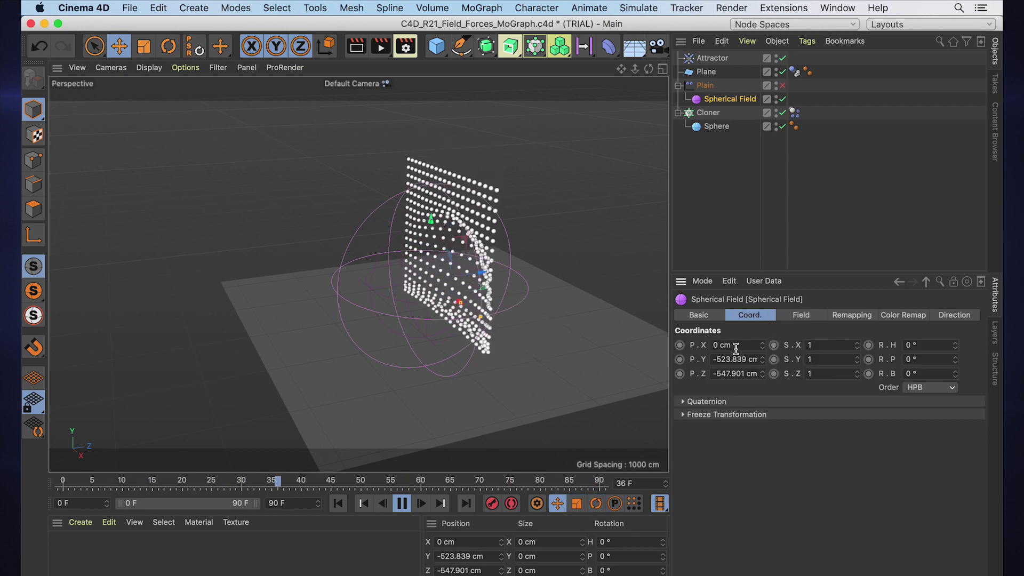
{"action": "left_click", "coordinate": [678, 346]}
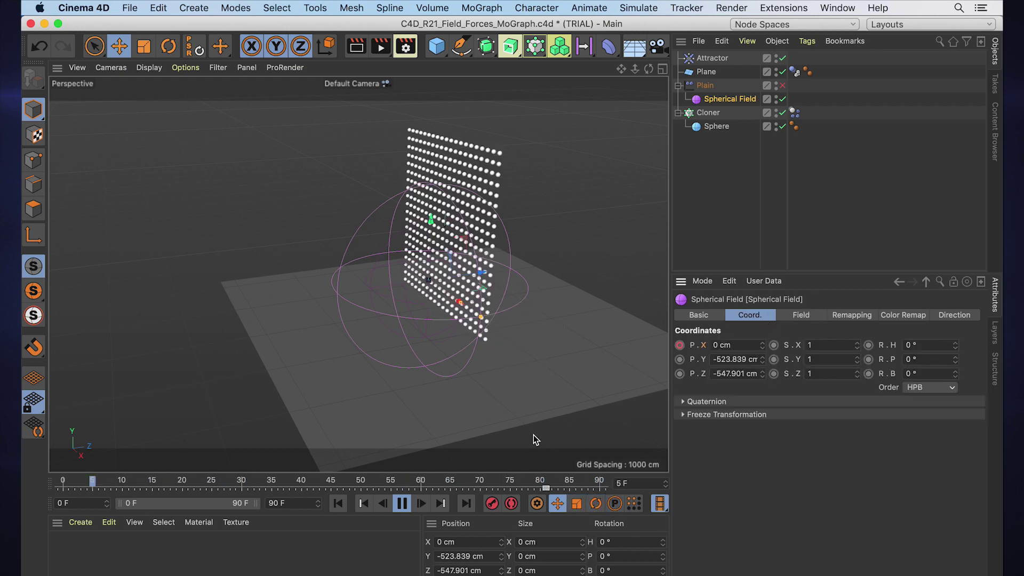
{"action": "left_click", "coordinate": [401, 503]}
{"action": "left_click", "coordinate": [338, 503]}
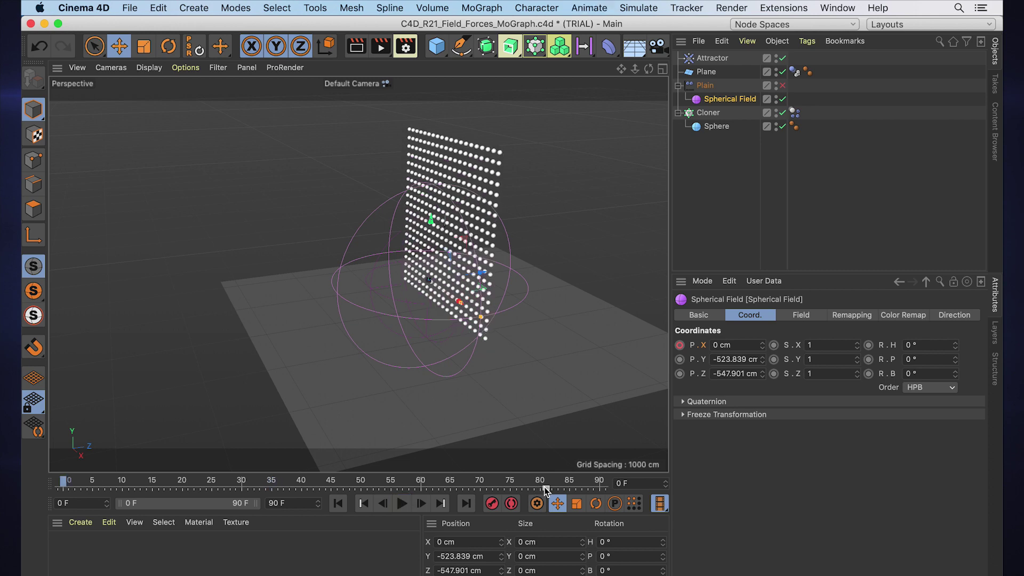
{"action": "left_click_drag", "start_coordinate": [546, 489], "coordinate": [190, 487]}
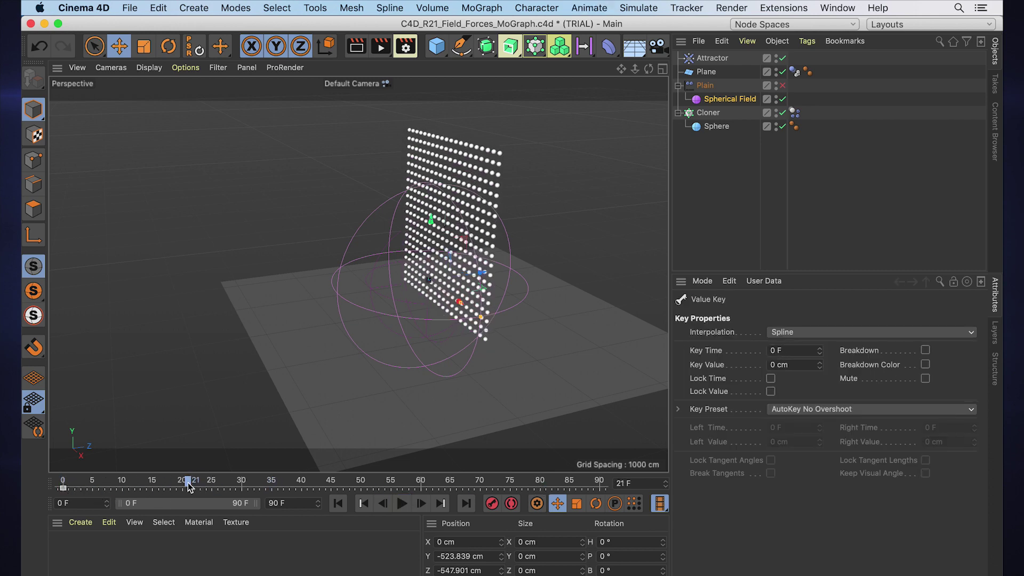
Keyframe the Spherical Field at frame 21 with X at 239 cm and Z at about 789 cm.
{"action": "left_click", "coordinate": [741, 99]}
{"action": "left_click_drag", "start_coordinate": [762, 345], "coordinate": [762, 290]}
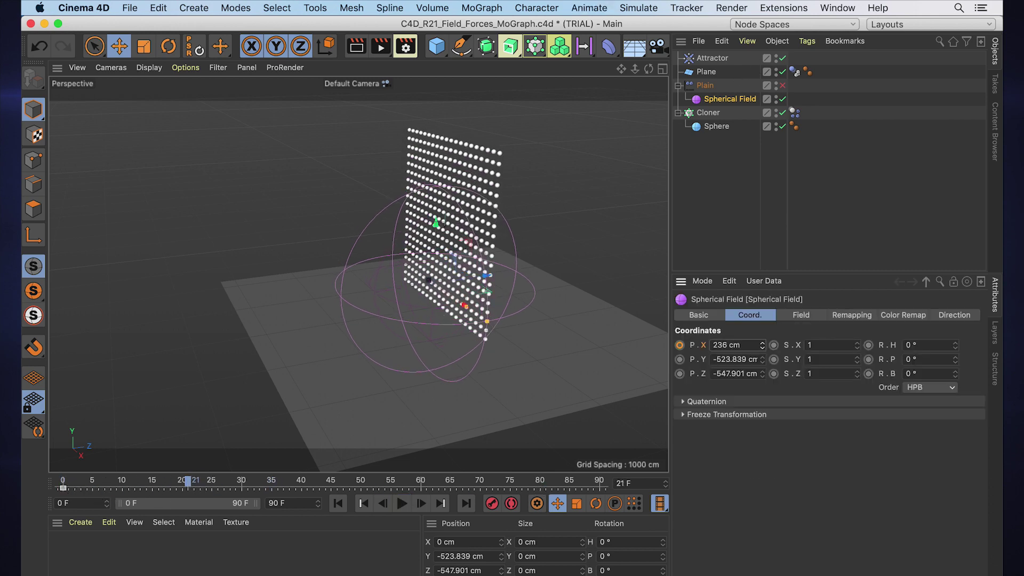
{"action": "left_click_drag", "start_coordinate": [762, 373], "coordinate": [762, 64]}
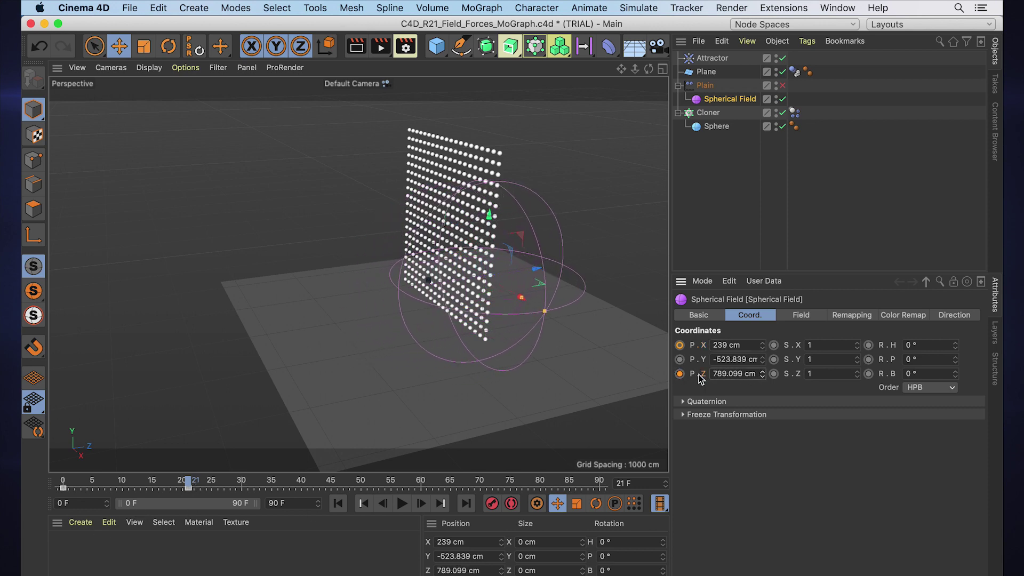
{"action": "left_click", "coordinate": [679, 347]}
Keyframe the Spherical Field's Z position at about -130 cm on frame 0 and play the animated simulation.
{"action": "key", "text": "shift+f"}
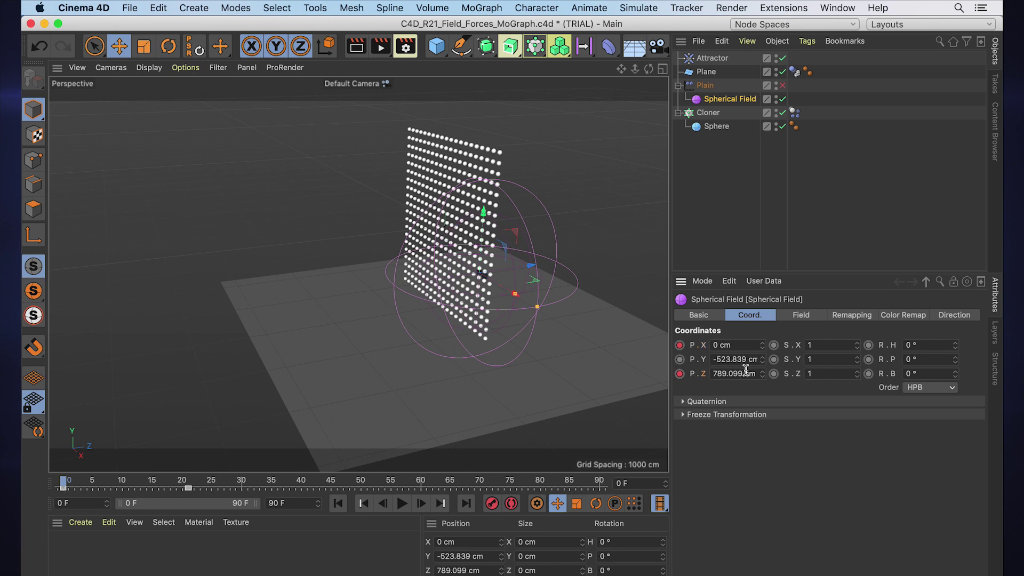
{"action": "left_click_drag", "start_coordinate": [761, 376], "coordinate": [757, 374]}
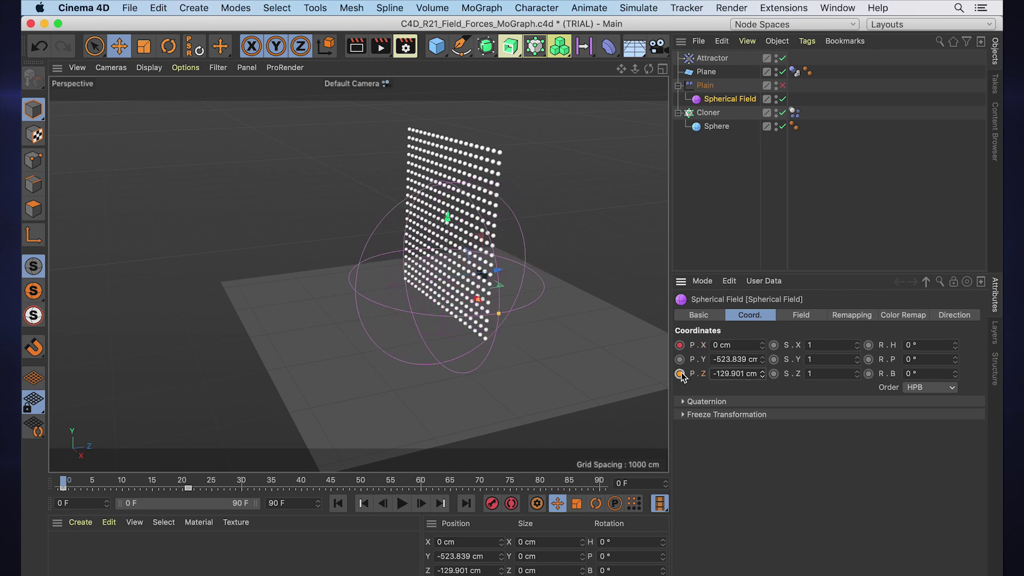
{"action": "left_click", "coordinate": [401, 504]}
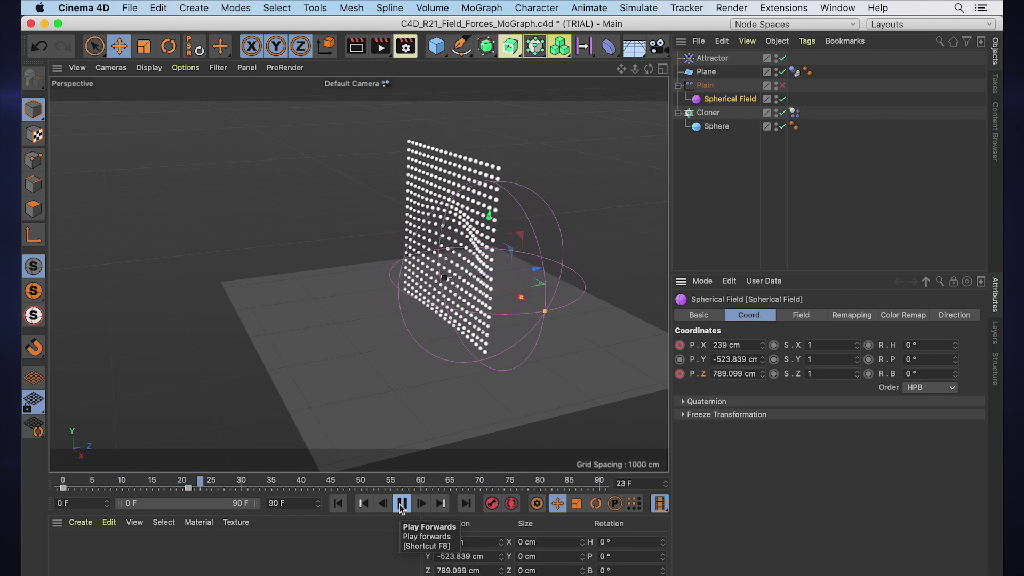
{"action": "left_click", "coordinate": [585, 48]}
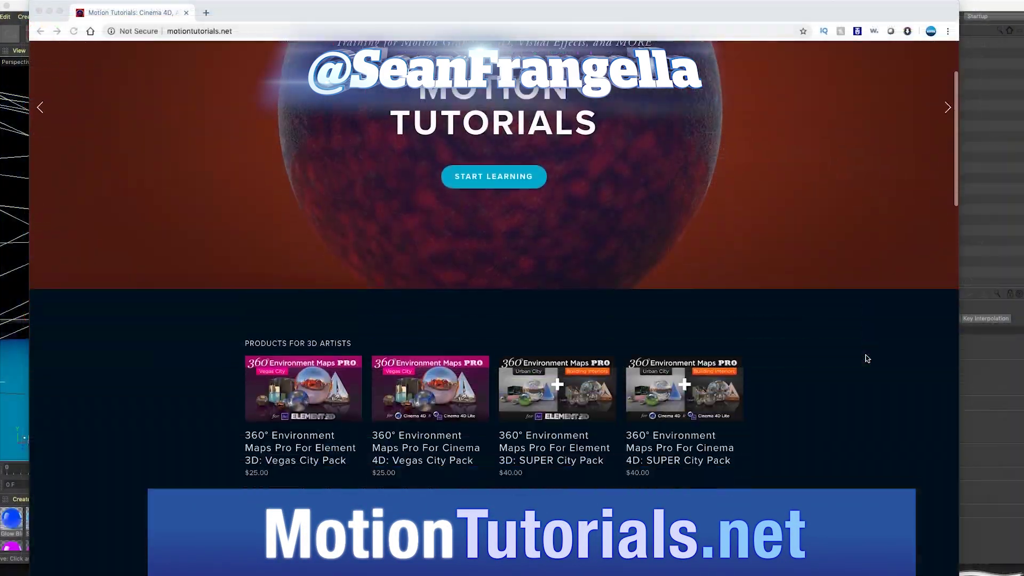
Switch to the browser and look through the motiontutorials.net home page and its tutorials page.
{"action": "scroll", "coordinate": [867, 358], "scroll_direction": "down", "scroll_amount": 12}
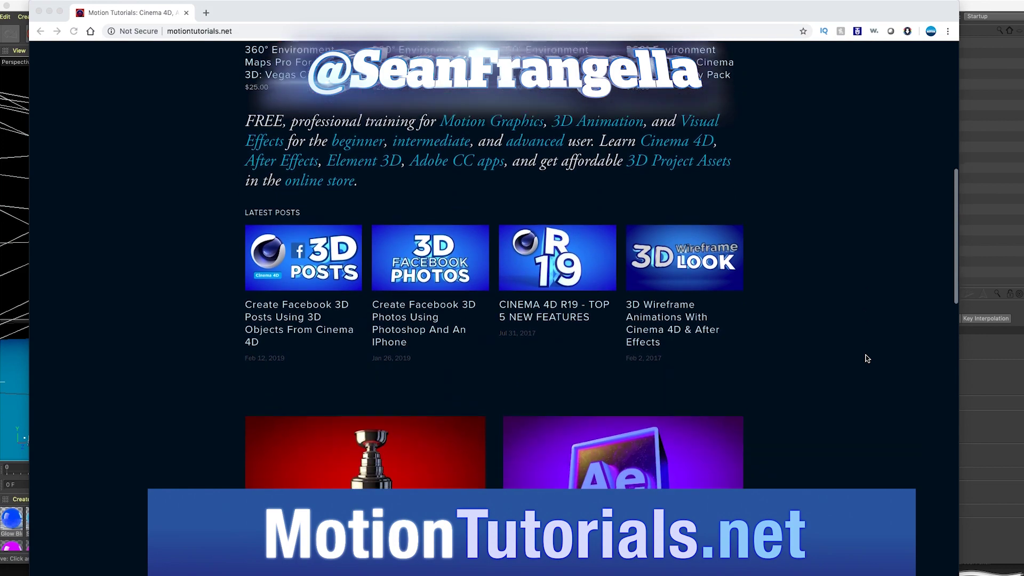
{"action": "scroll", "coordinate": [867, 359], "scroll_direction": "down", "scroll_amount": 7}
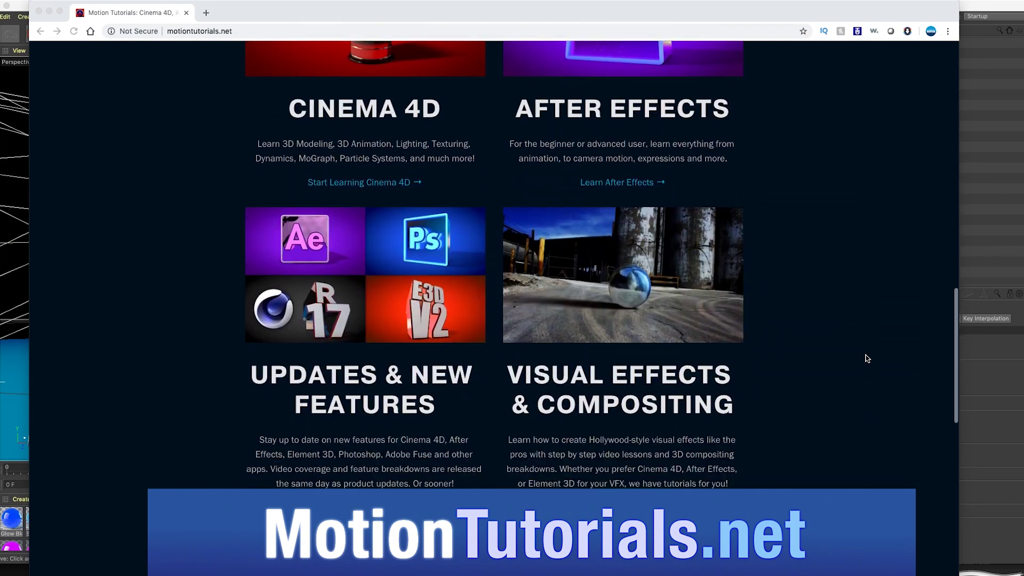
{"action": "scroll", "coordinate": [866, 358], "scroll_direction": "down", "scroll_amount": 3}
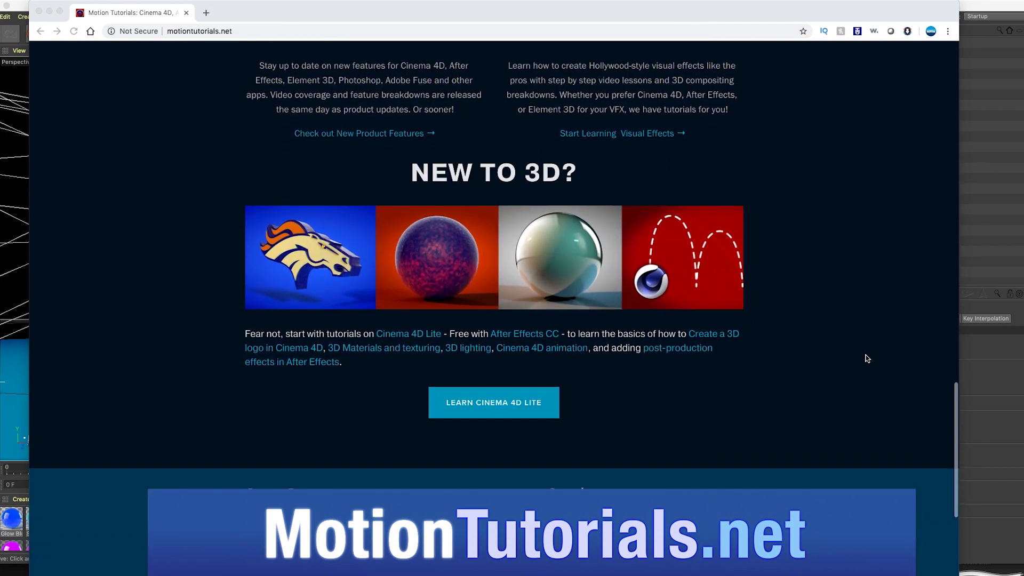
{"action": "scroll", "coordinate": [866, 358], "scroll_direction": "up", "scroll_amount": 5}
{"action": "scroll", "coordinate": [866, 358], "scroll_direction": "up", "scroll_amount": 20}
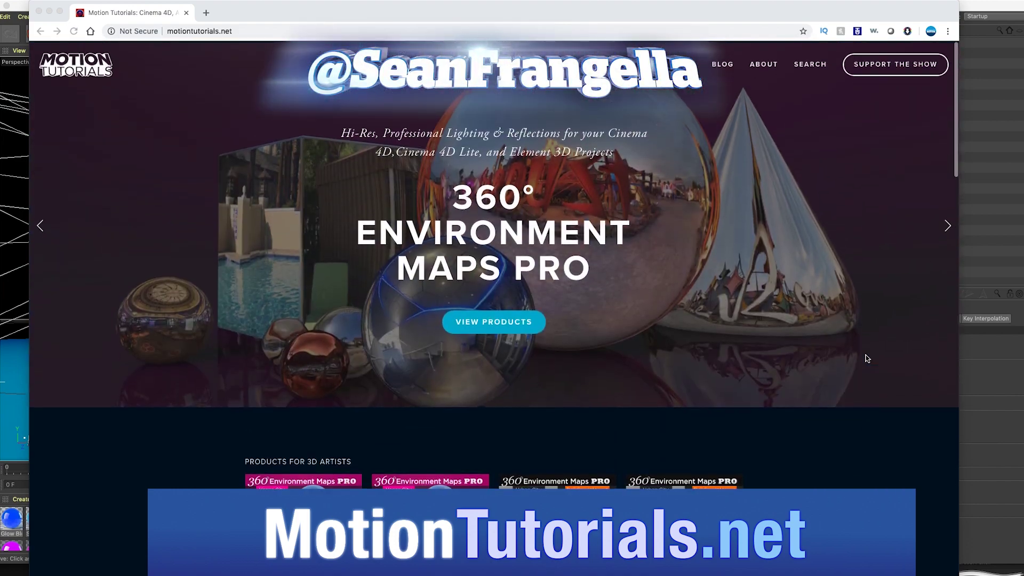
{"action": "left_click", "coordinate": [697, 12]}
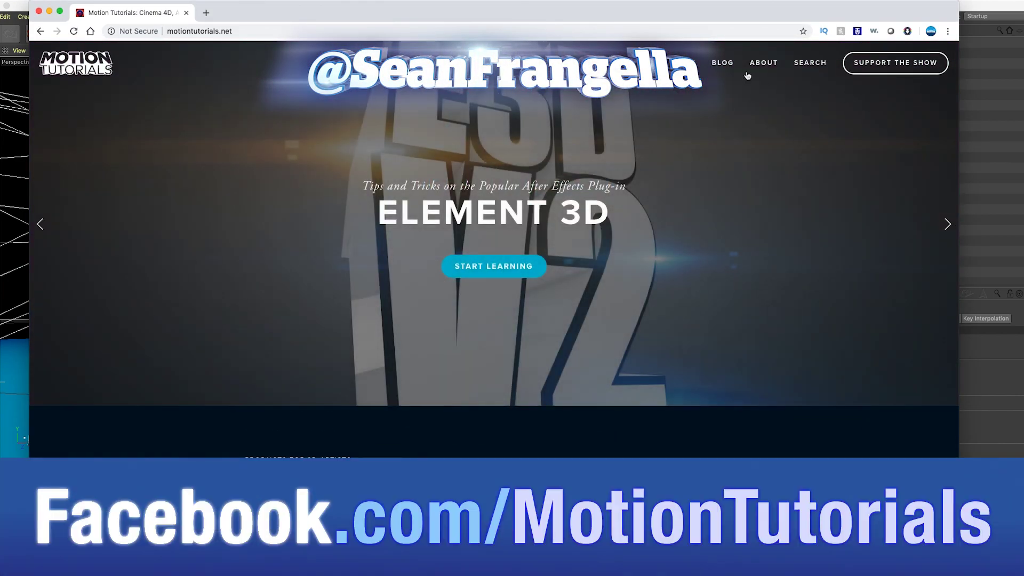
{"action": "left_click", "coordinate": [670, 63]}
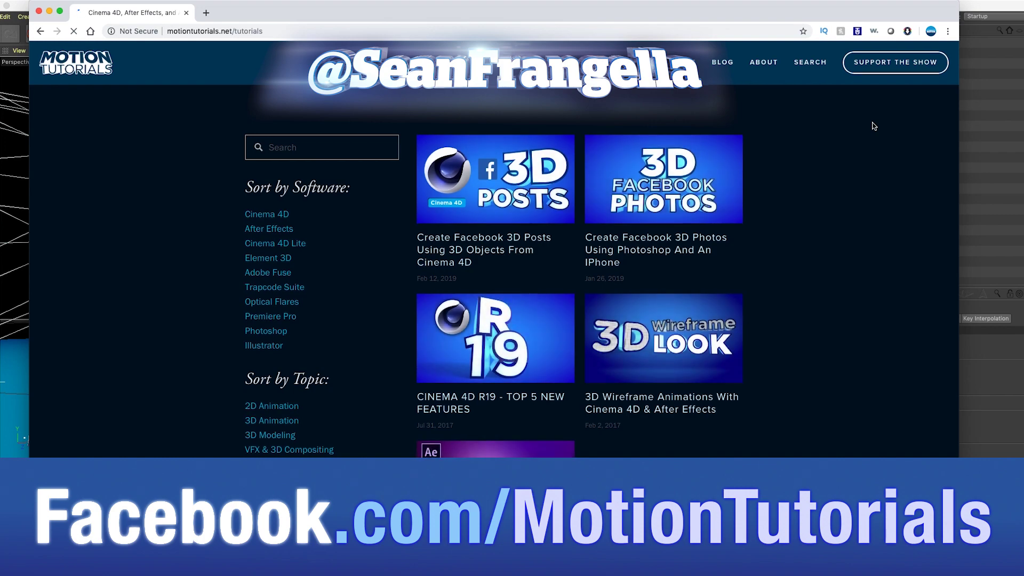
{"action": "scroll", "coordinate": [873, 126], "scroll_direction": "down", "scroll_amount": 7}
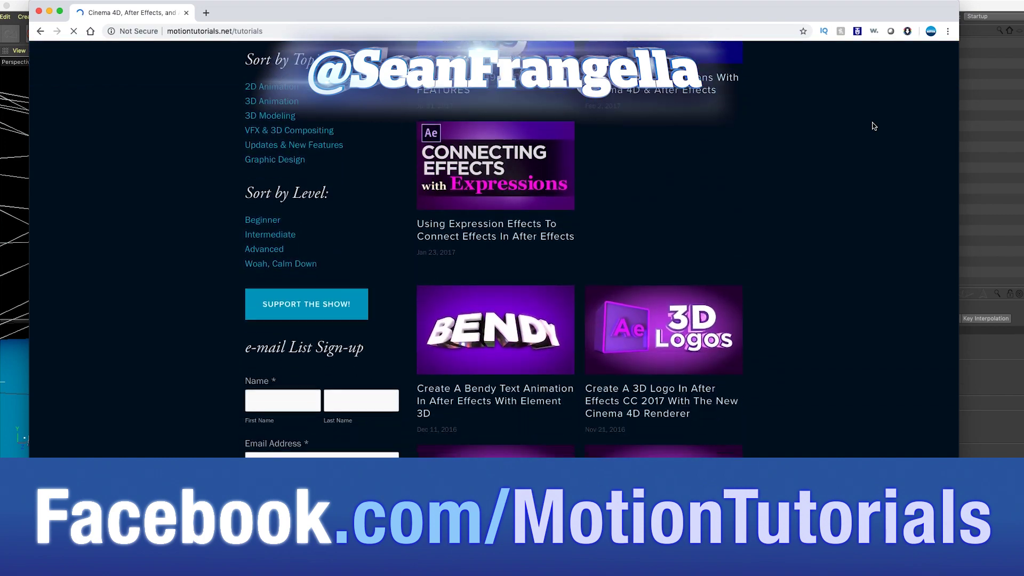
{"action": "scroll", "coordinate": [872, 126], "scroll_direction": "up", "scroll_amount": 7}
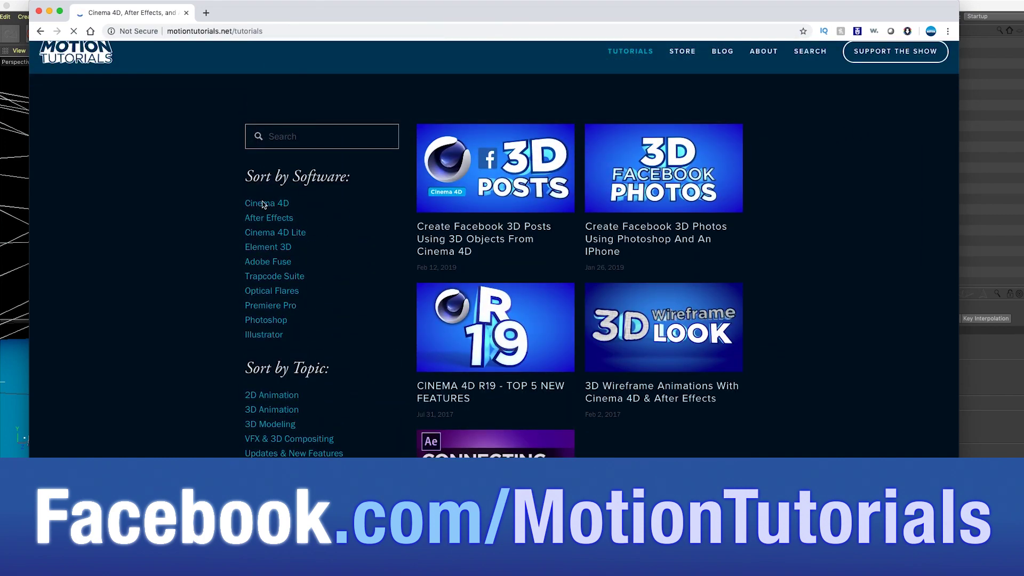